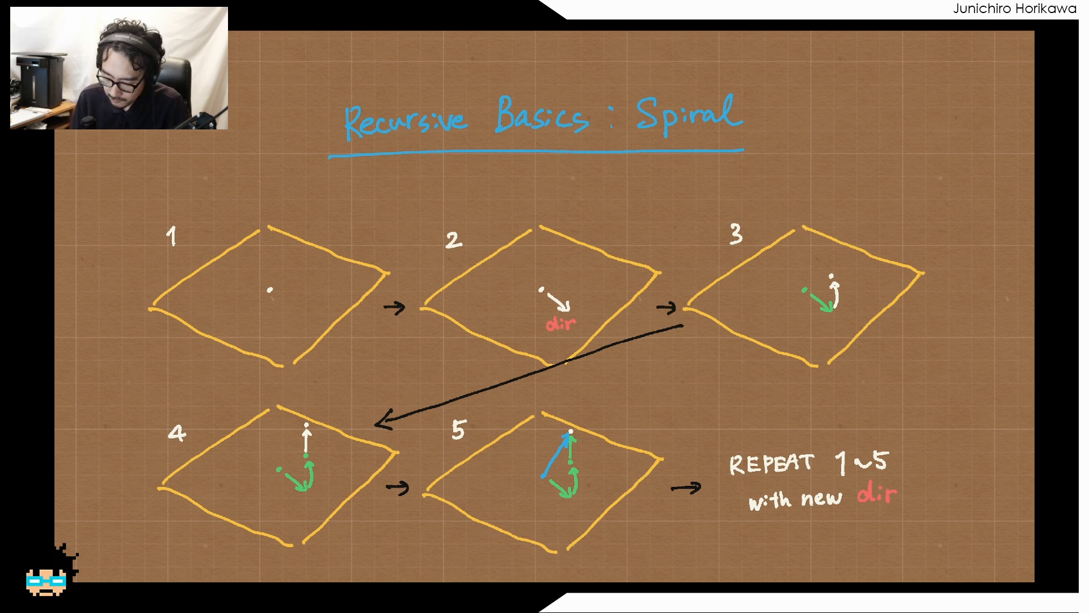
# - Circle the vectors in diagrams 2, 3 and 4 in yellow, and mark the pivot points in diagrams 3 and 4
pyautogui.moveTo(543, 342)
pyautogui.mouseDown()
pyautogui.moveTo(518, 312)
pyautogui.moveTo(592, 324)
pyautogui.moveTo(542, 347)
pyautogui.mouseUp()
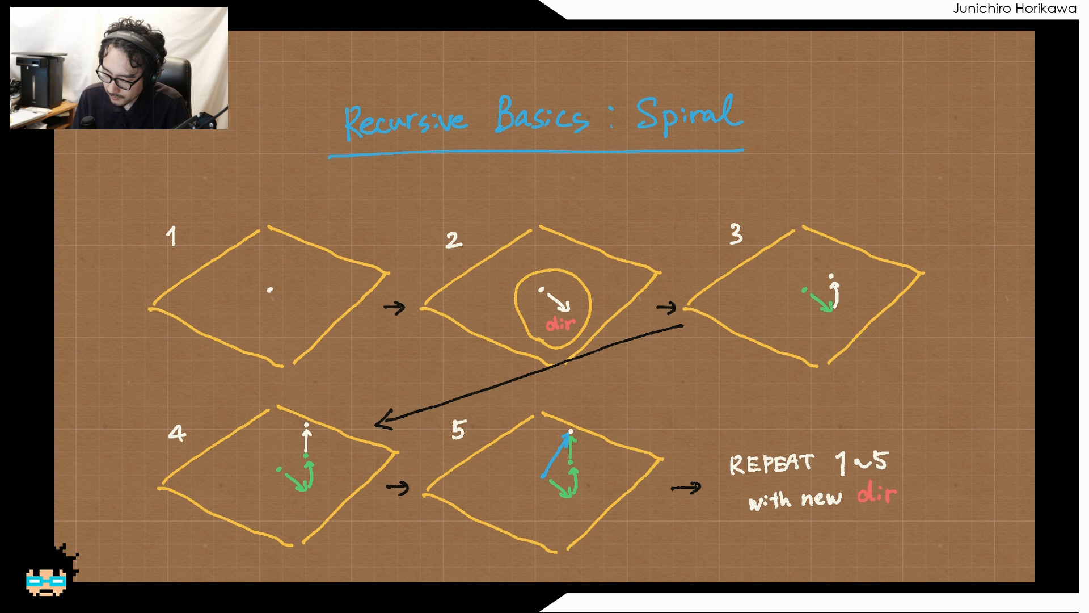
pyautogui.moveTo(787, 312)
pyautogui.mouseDown()
pyautogui.moveTo(841, 259)
pyautogui.moveTo(790, 326)
pyautogui.moveTo(781, 321)
pyautogui.mouseUp()
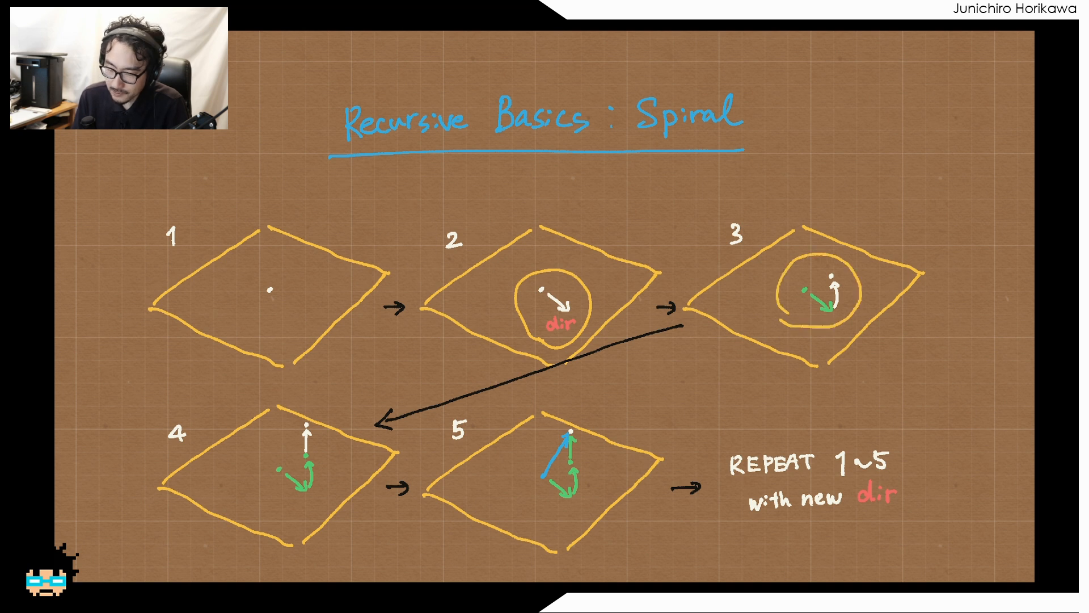
pyautogui.moveTo(796, 282); pyautogui.dragTo(796, 296)
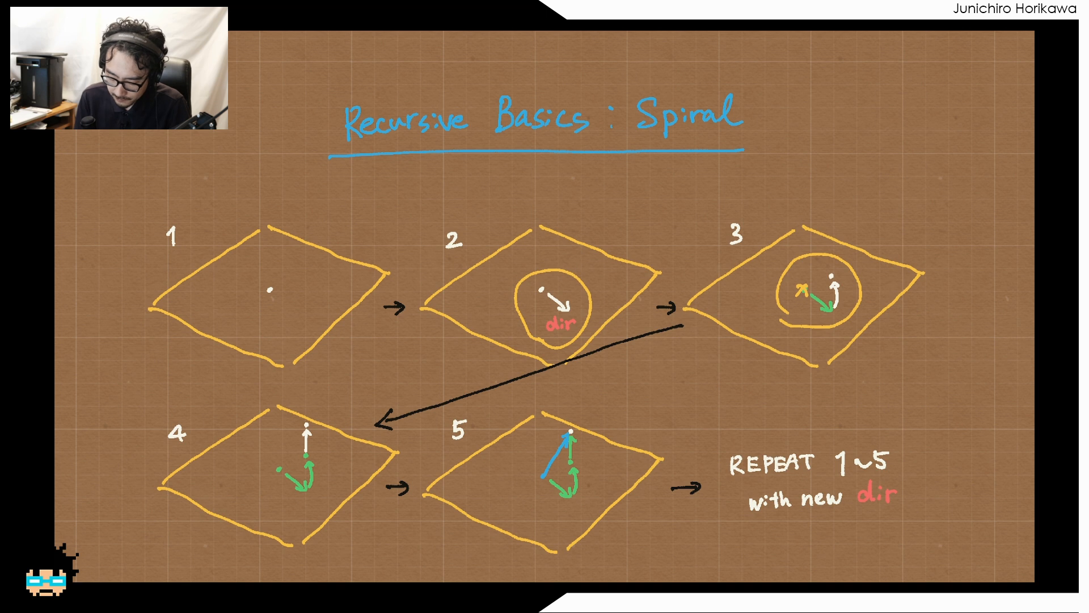
pyautogui.click(305, 457)
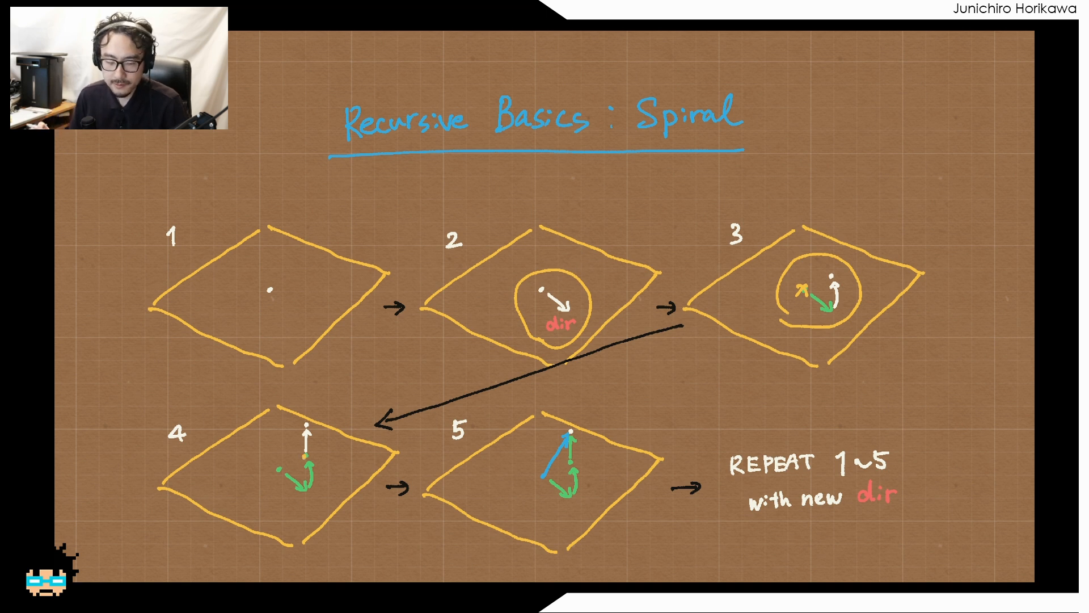
pyautogui.moveTo(281, 518); pyautogui.dragTo(341, 482)
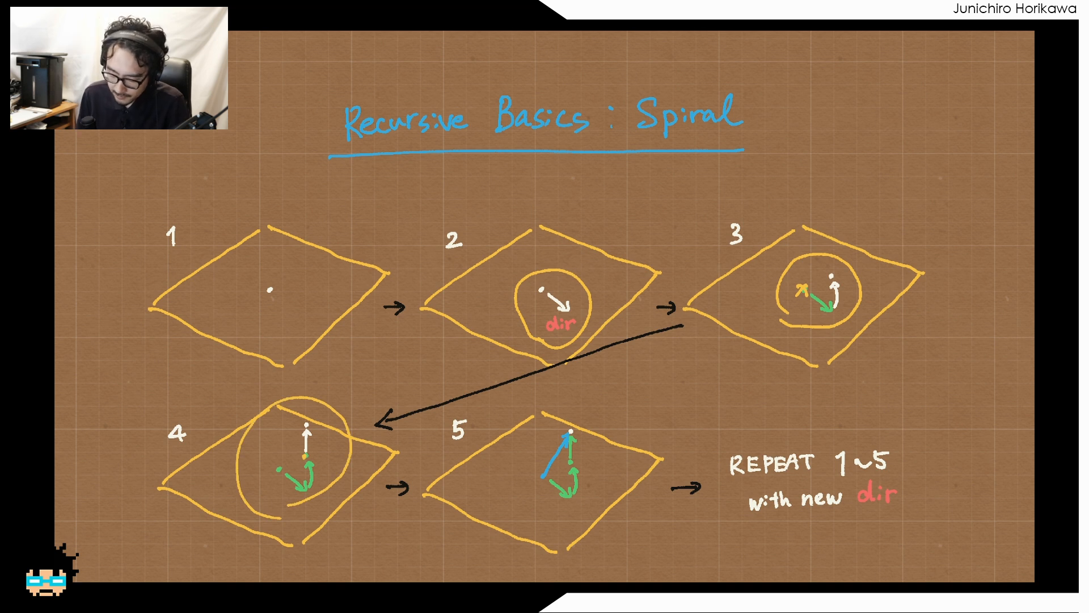
# - Mark and trace diagram 5's blue vector, circle the vectors and end point in white, and outline diagram 1's plane
pyautogui.click(542, 477)
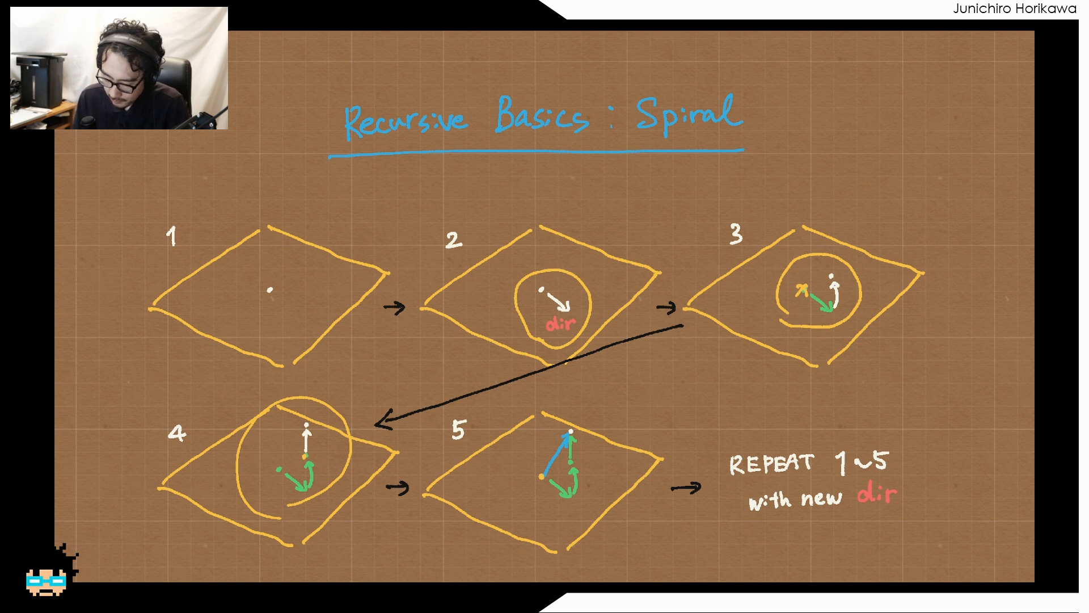
pyautogui.click(572, 429)
pyautogui.moveTo(544, 478); pyautogui.dragTo(571, 433)
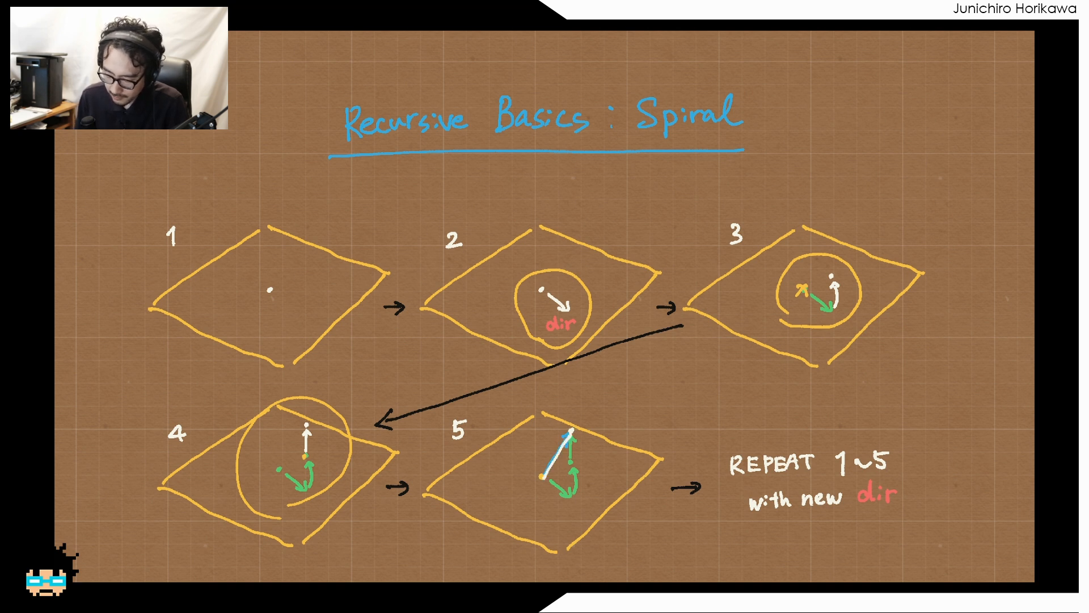
pyautogui.moveTo(545, 508); pyautogui.dragTo(561, 504)
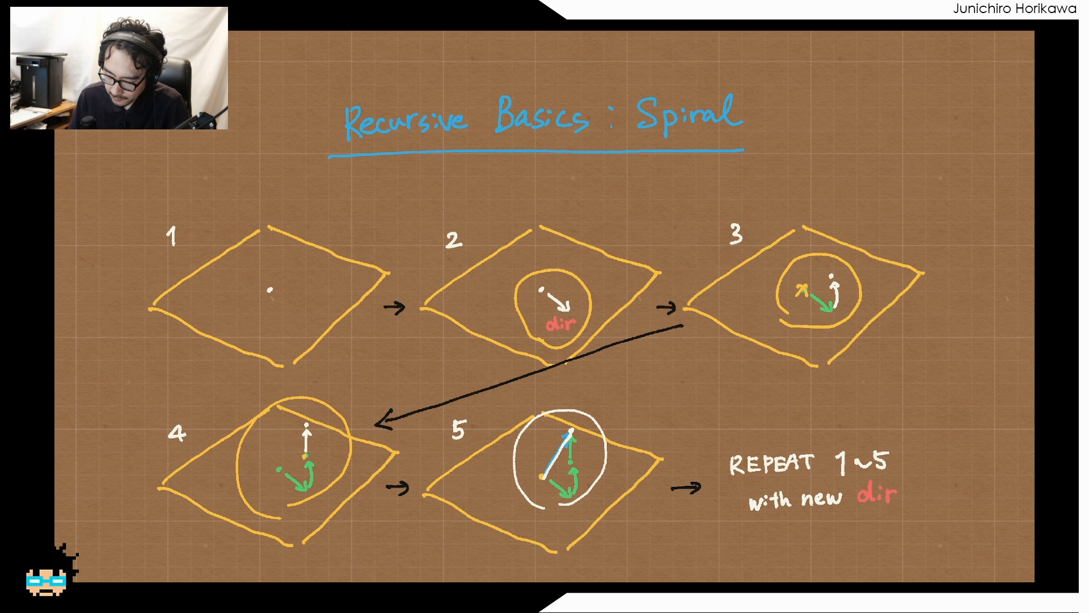
pyautogui.moveTo(572, 437)
pyautogui.mouseDown()
pyautogui.moveTo(567, 420)
pyautogui.moveTo(582, 423)
pyautogui.mouseUp()
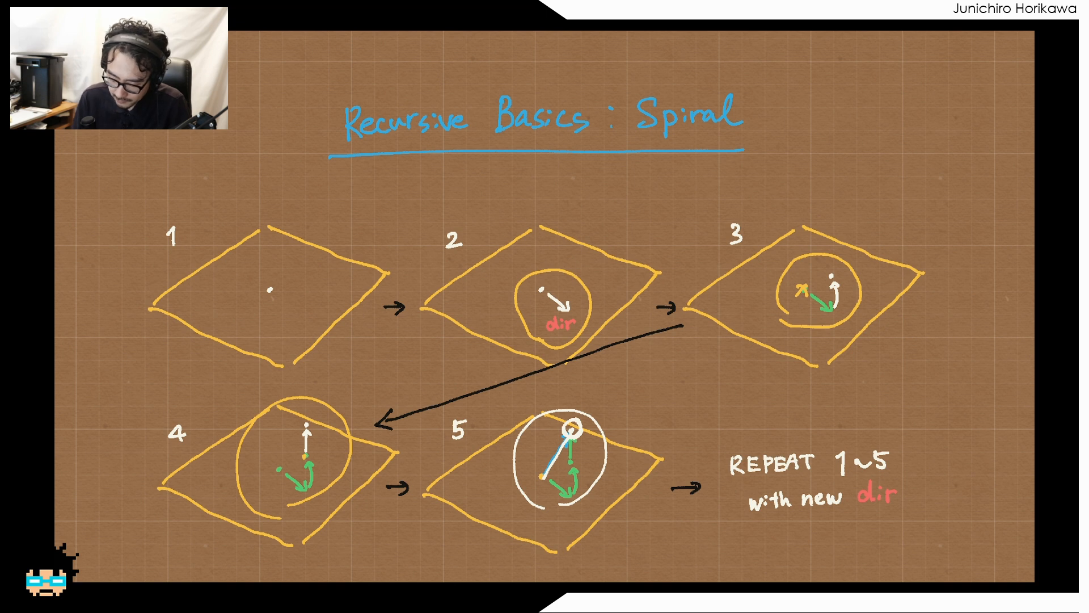
pyautogui.moveTo(281, 361)
pyautogui.mouseDown()
pyautogui.moveTo(249, 230)
pyautogui.moveTo(392, 278)
pyautogui.mouseUp()
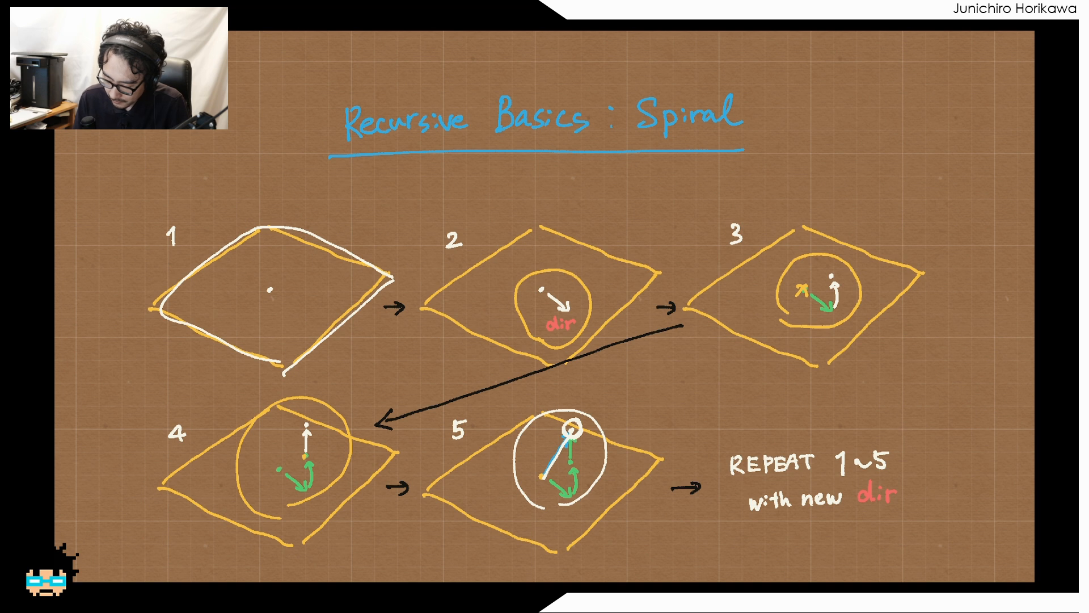
pyautogui.moveTo(574, 420)
pyautogui.mouseDown()
pyautogui.moveTo(574, 382)
pyautogui.moveTo(543, 352)
pyautogui.moveTo(498, 361)
pyautogui.moveTo(497, 335)
pyautogui.moveTo(533, 246)
pyautogui.moveTo(503, 225)
pyautogui.mouseUp()
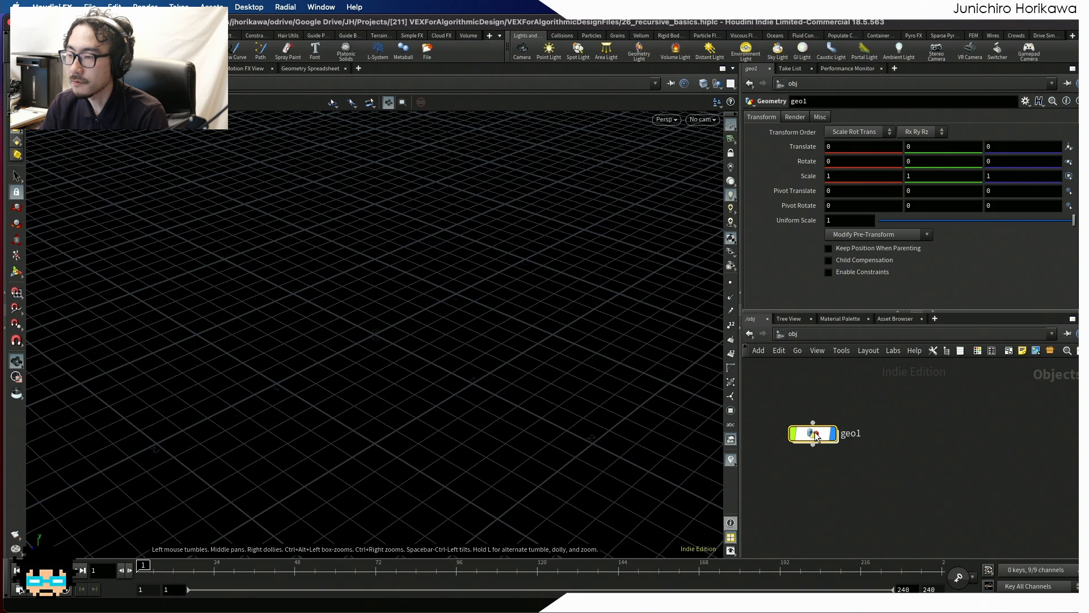
# - Switch to Houdini's empty geo1 network and place an Add node with point 0 enabled
pyautogui.doubleClick(815, 432)
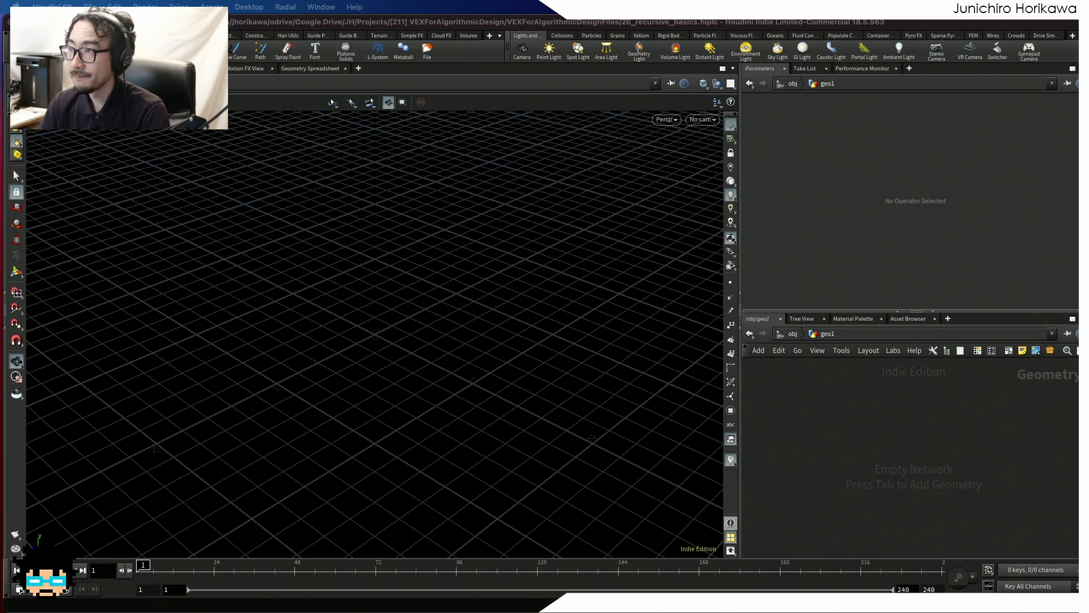
pyautogui.press('Tab')
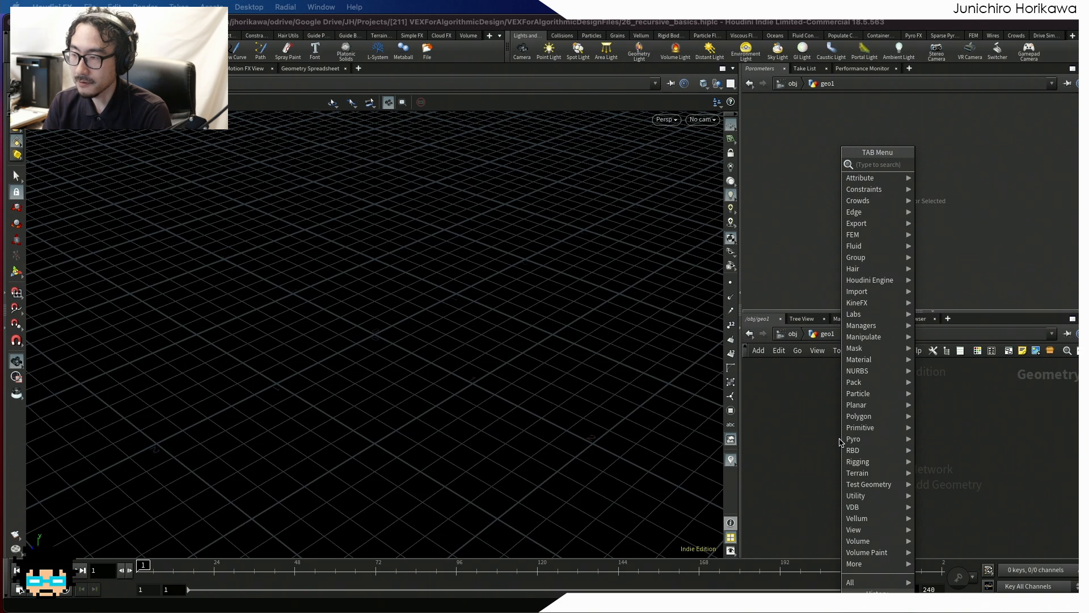
pyautogui.press('Escape')
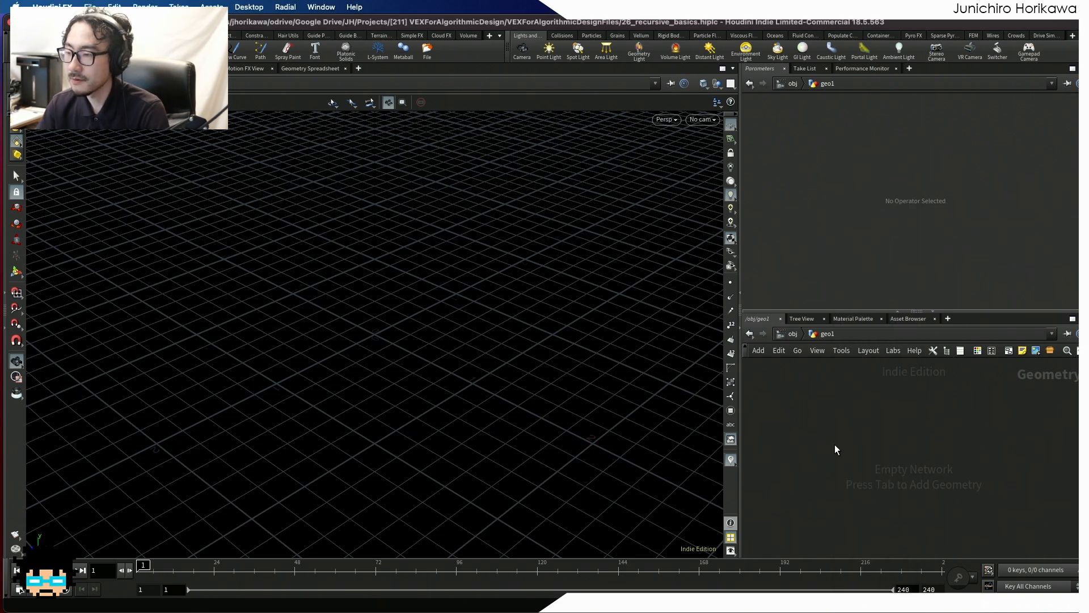
pyautogui.press('Tab')
pyautogui.write('add')
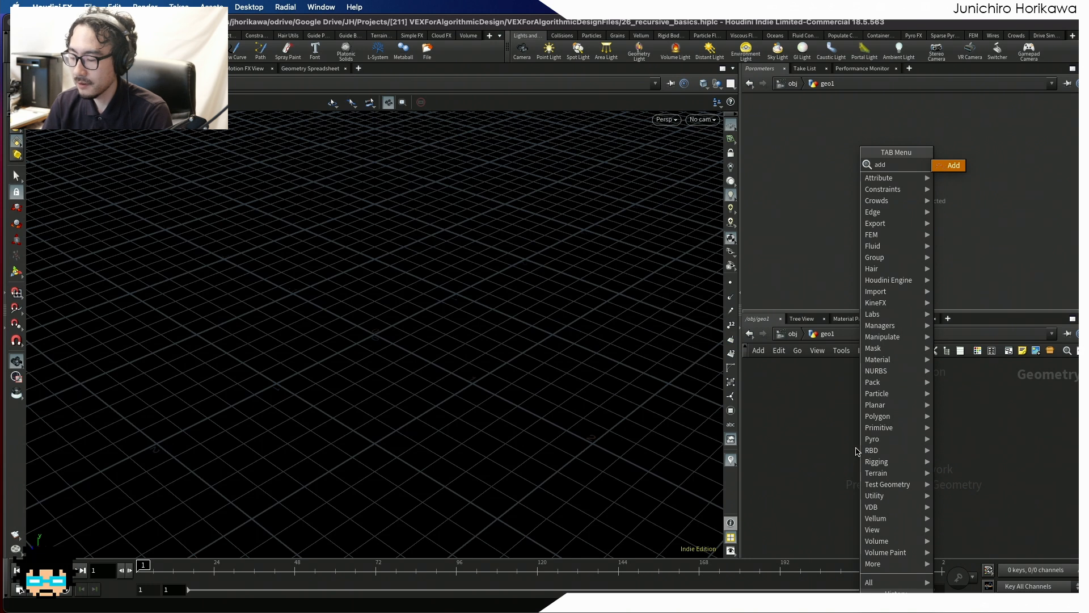
pyautogui.press('Return')
pyautogui.click(856, 448)
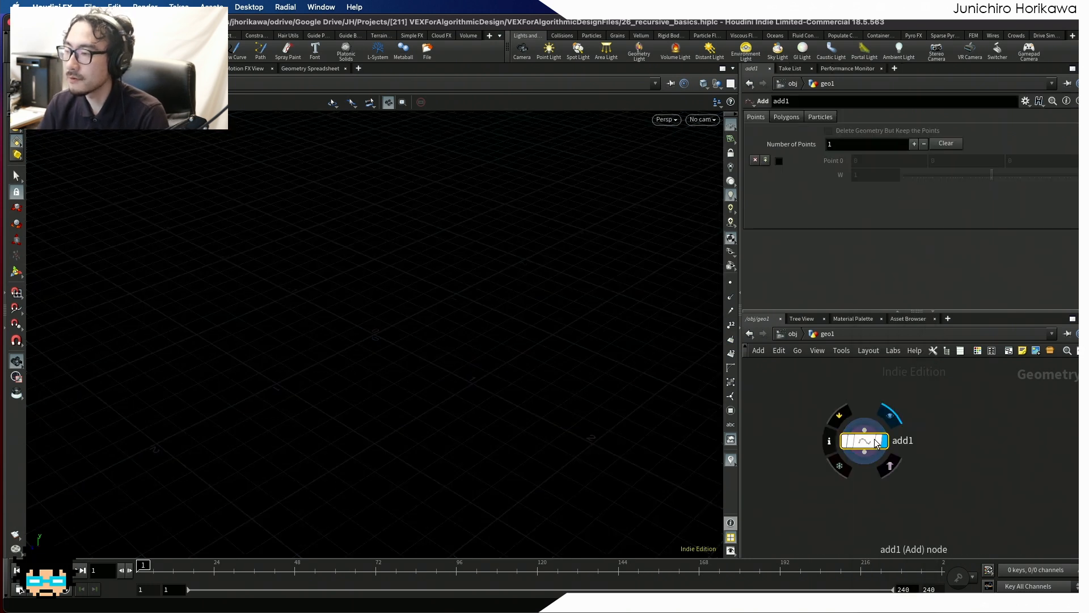
pyautogui.click(780, 162)
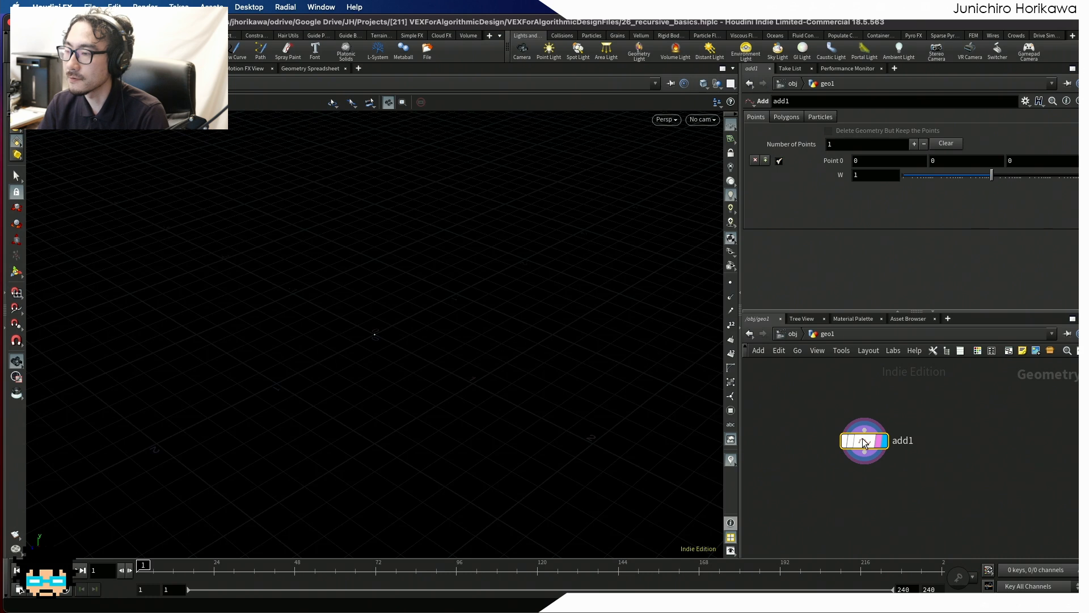
pyautogui.moveTo(858, 441); pyautogui.dragTo(860, 426)
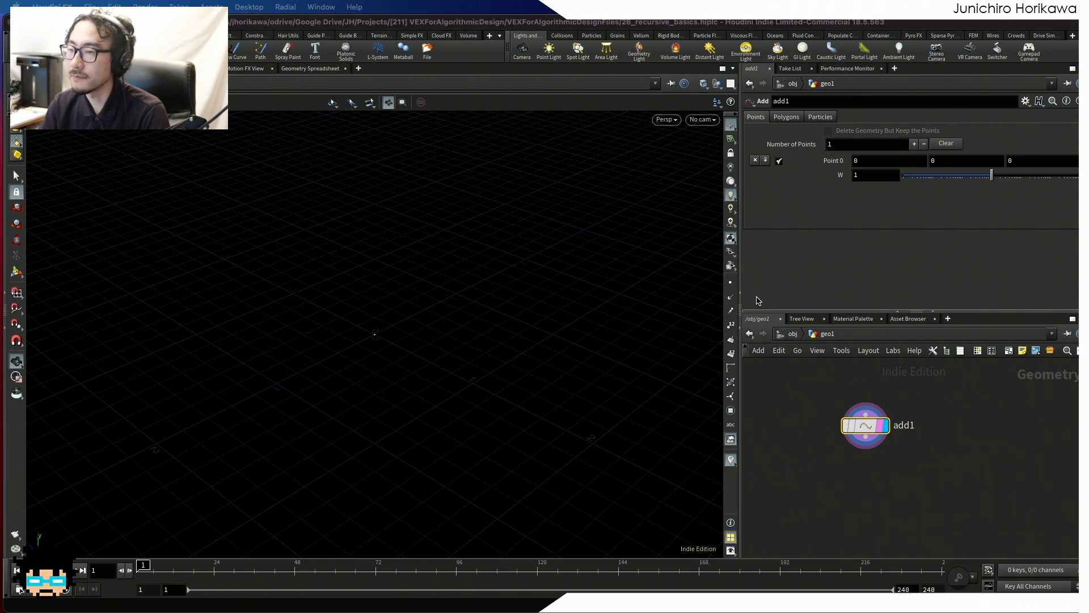
# - Place an Attribute Create node below the Add node, connect it to the Add output, and display it
pyautogui.moveTo(441, 334); pyautogui.dragTo(403, 334)
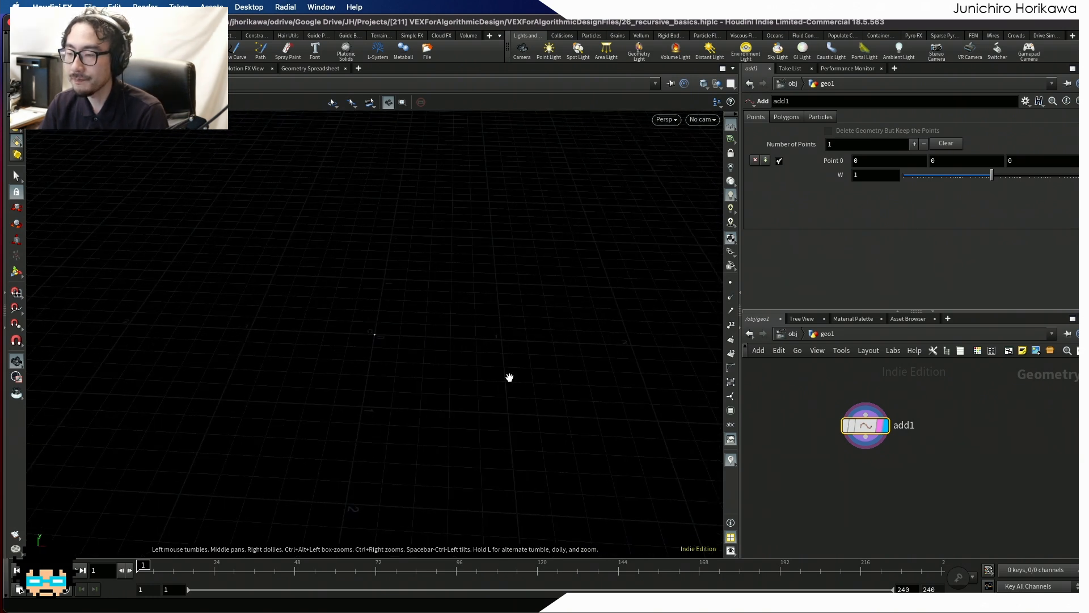
pyautogui.press('Tab')
pyautogui.write('attint')
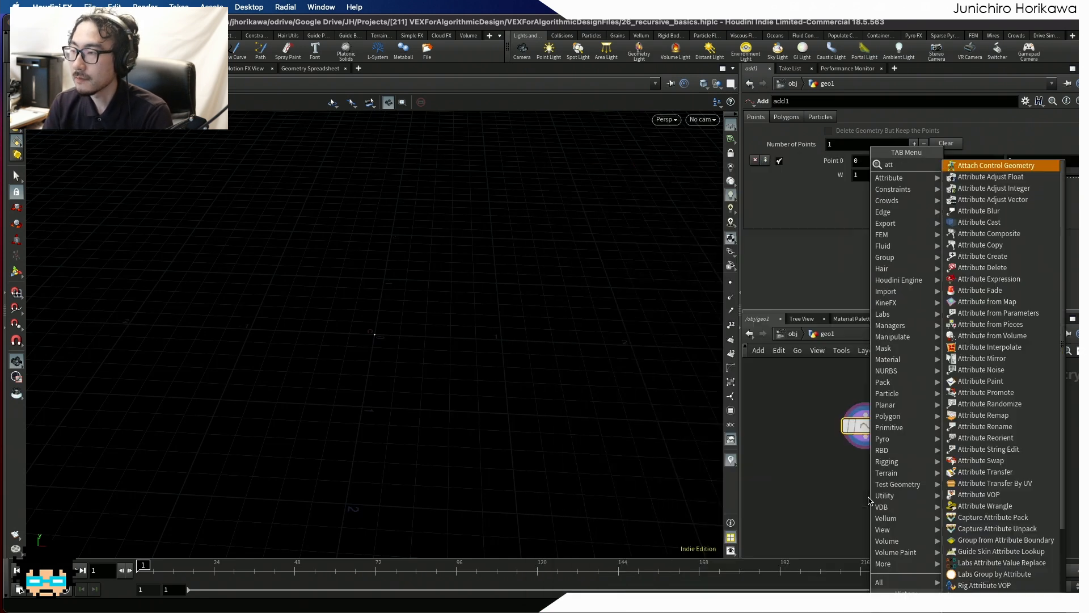
pyautogui.press('BackSpace')
pyautogui.press('BackSpace')
pyautogui.press('BackSpace')
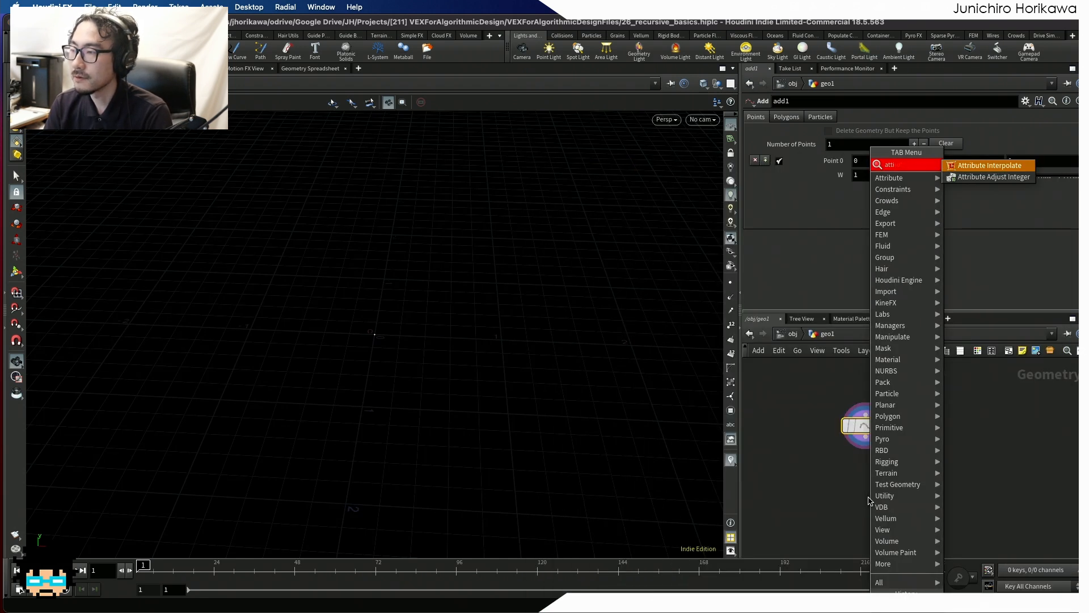
pyautogui.write('ribute')
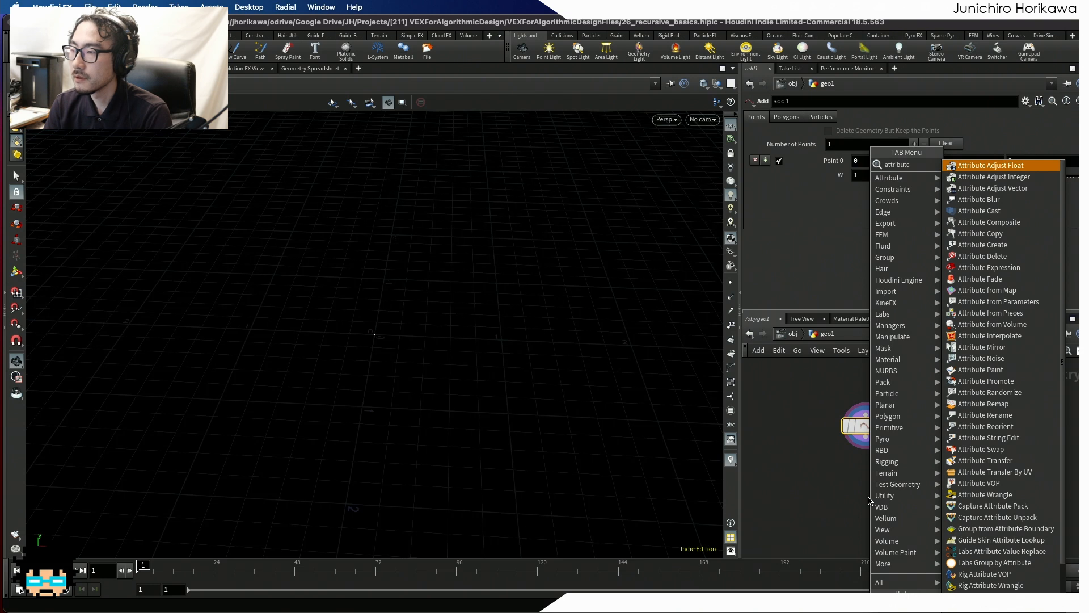
pyautogui.write(' cre')
pyautogui.press('Return')
pyautogui.click(868, 500)
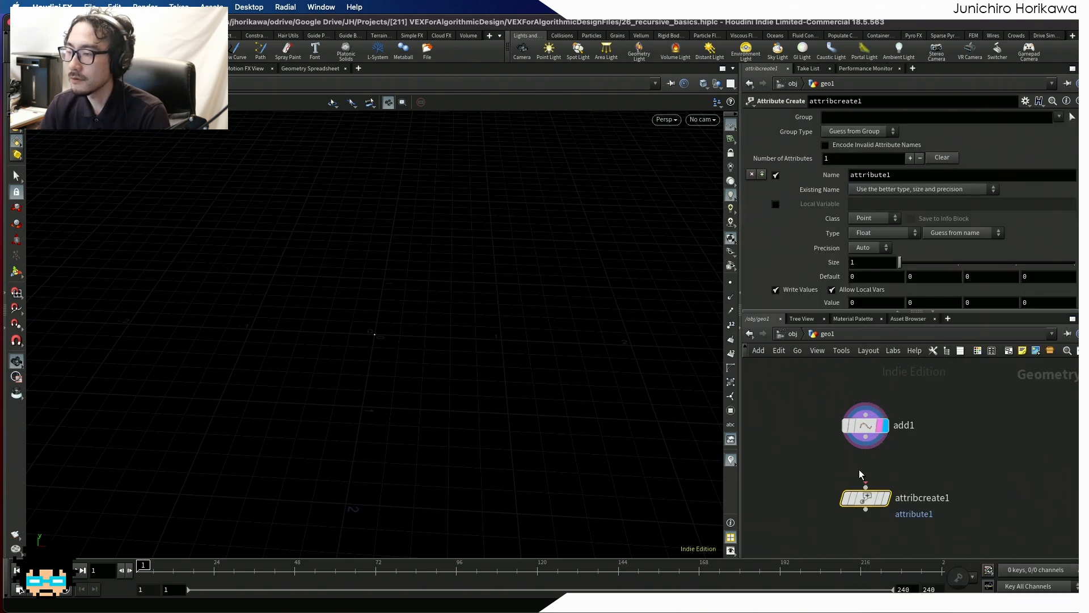
pyautogui.moveTo(866, 448); pyautogui.dragTo(877, 483)
pyautogui.click(881, 501)
# - Define the created attribute as a vector named dir with a first value component of 1, and save the file
pyautogui.moveTo(904, 177); pyautogui.dragTo(800, 173)
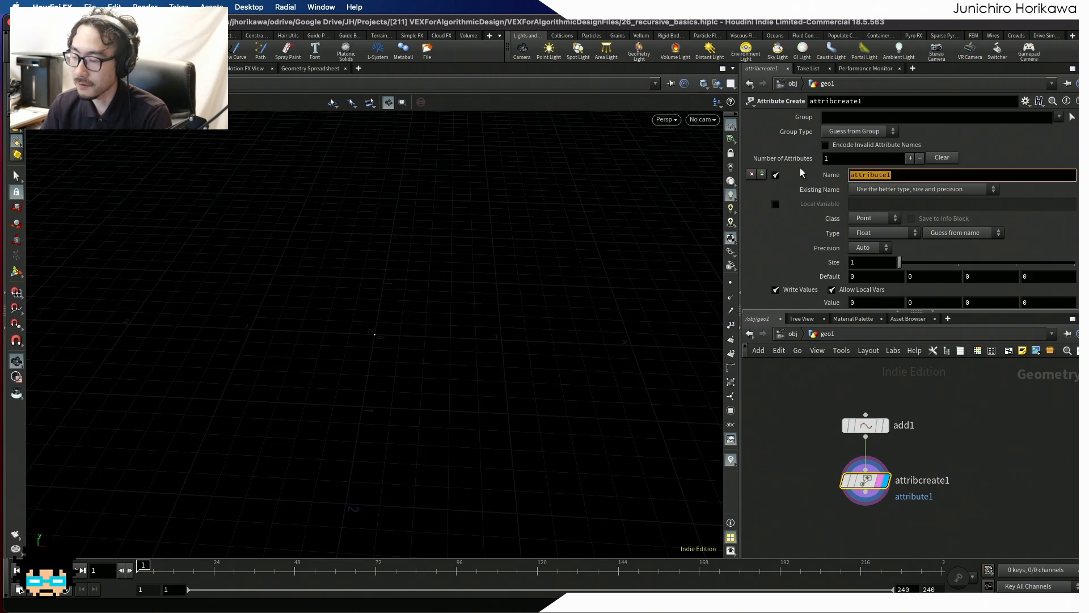
pyautogui.write('dir')
pyautogui.press('Return')
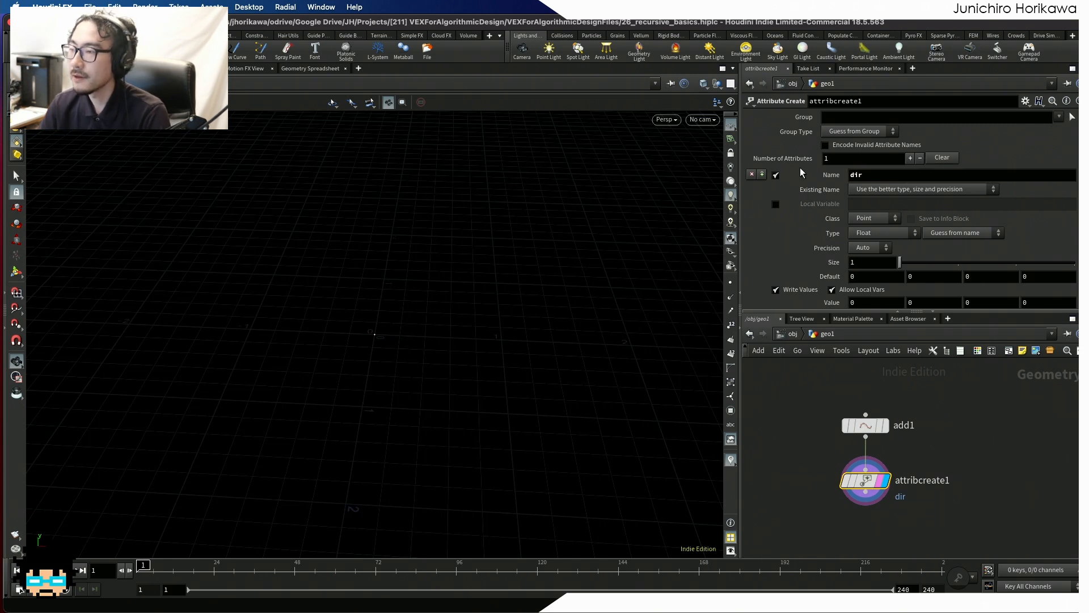
pyautogui.click(869, 233)
pyautogui.click(868, 267)
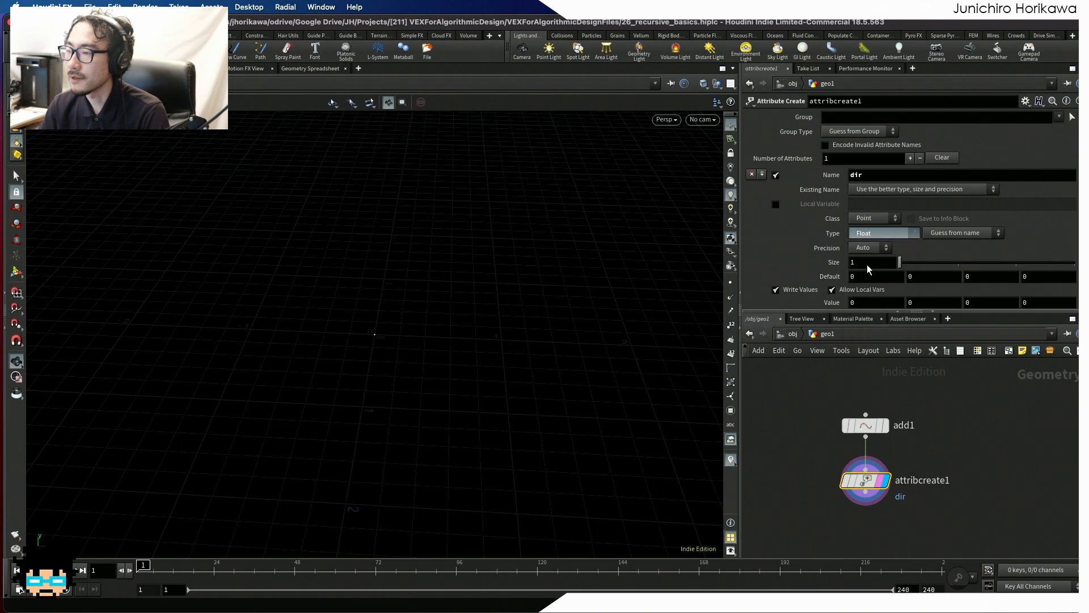
pyautogui.click(850, 287)
pyautogui.write('1')
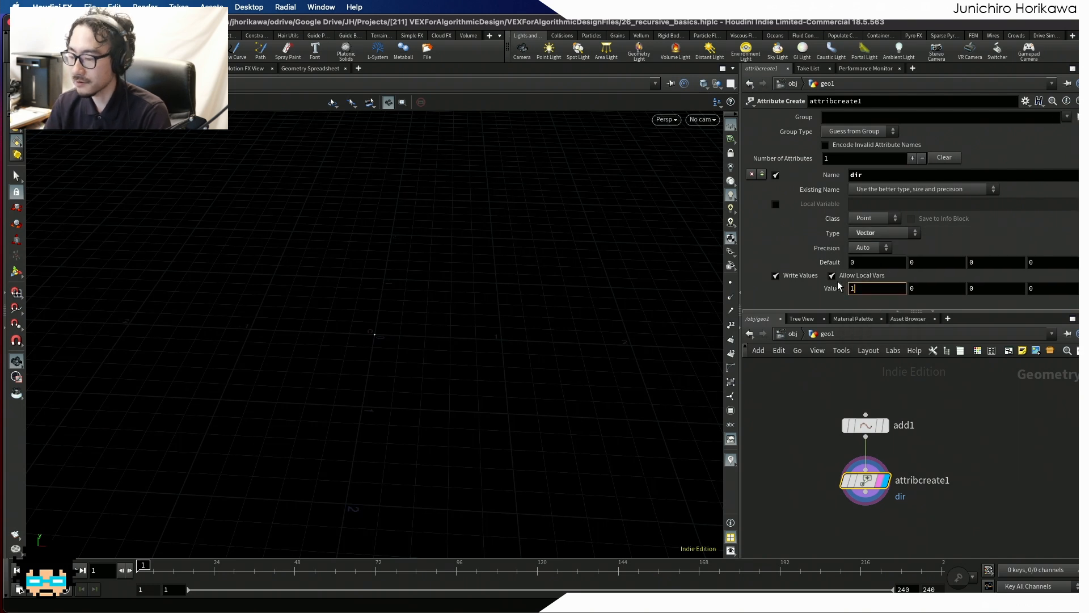
pyautogui.press('Return')
pyautogui.press('super+s')
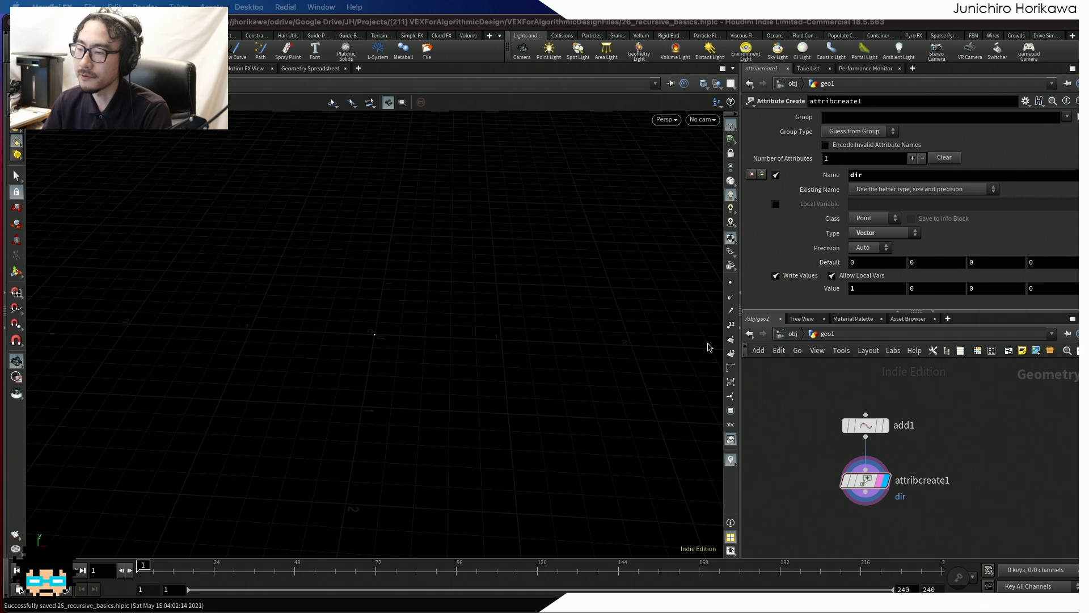
# - Place a Group node below the Attribute Create node and connect its first input to that node's output
pyautogui.scroll(-3, 771, 441)
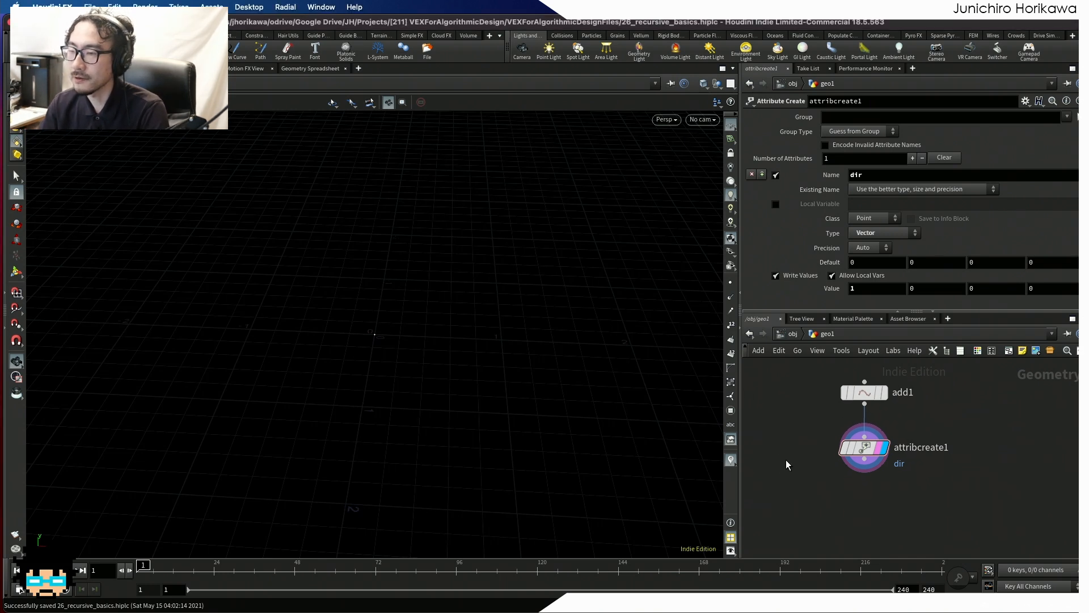
pyautogui.press('Tab')
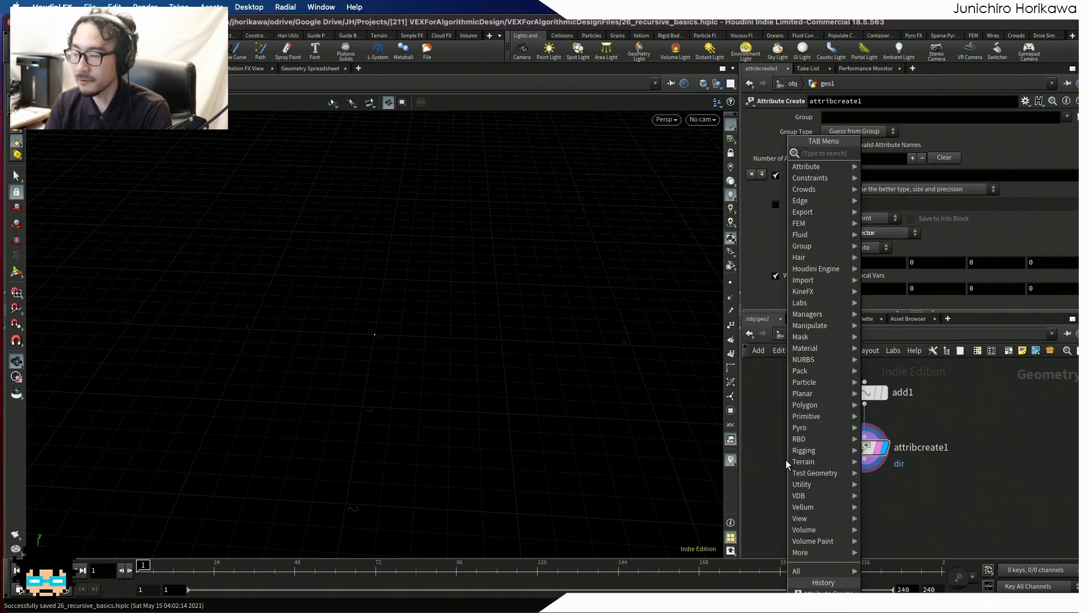
pyautogui.write('group')
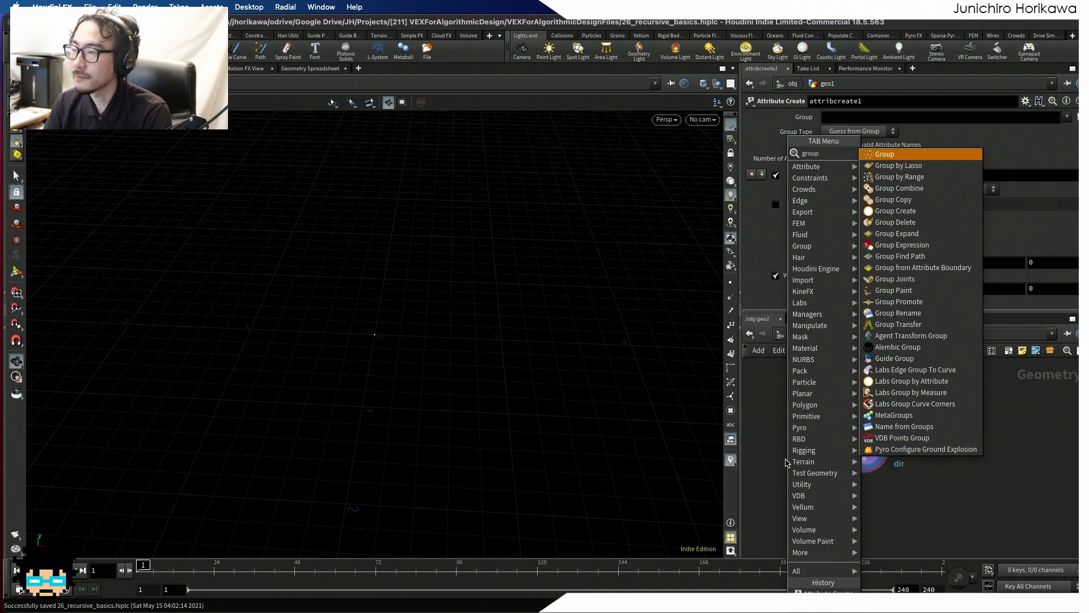
pyautogui.press('Return')
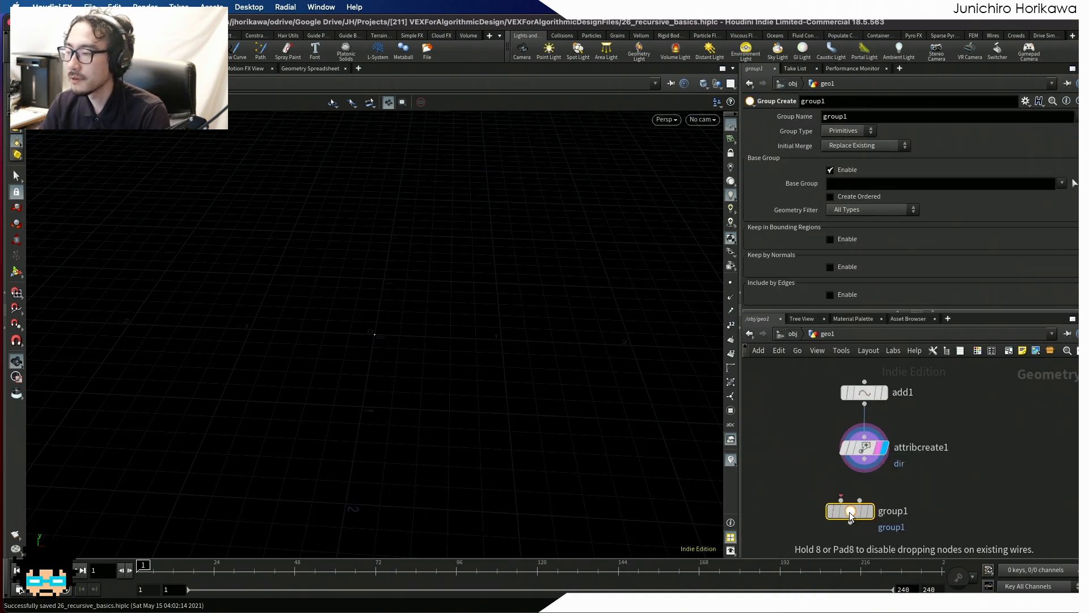
pyautogui.click(864, 510)
pyautogui.moveTo(865, 472); pyautogui.dragTo(855, 498)
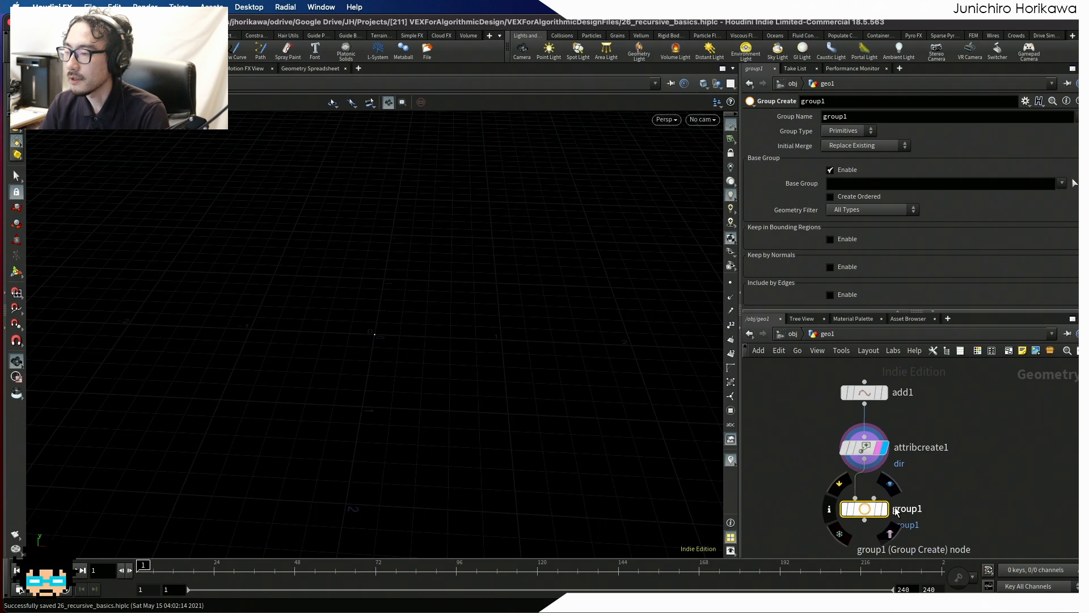
# - Set the Group node's type to Points and its group name to last, and display the node
pyautogui.click(859, 145)
pyautogui.click(849, 151)
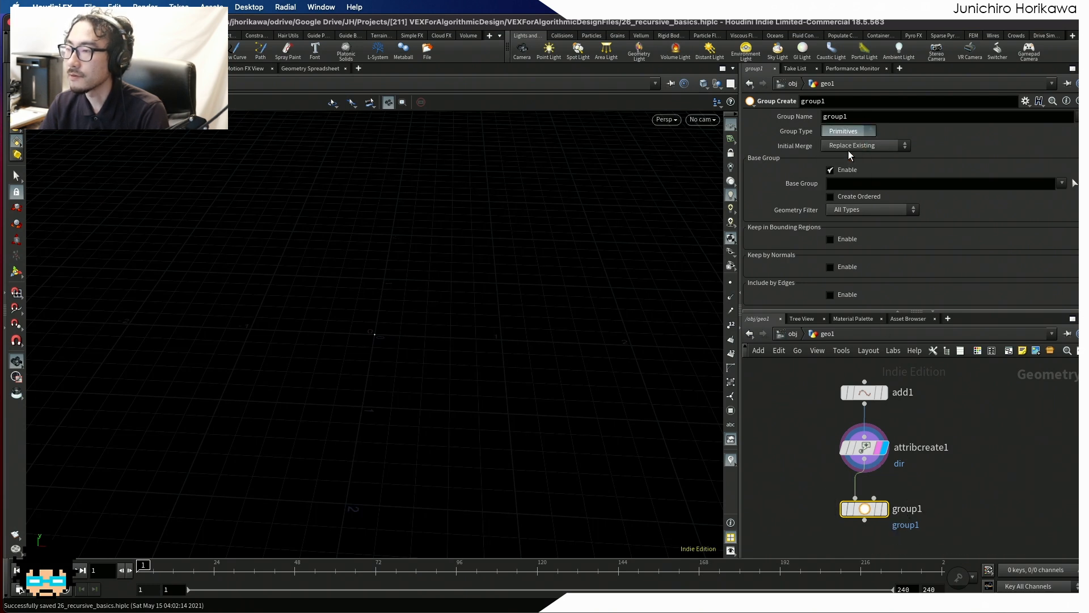
pyautogui.moveTo(862, 118); pyautogui.dragTo(788, 119)
pyautogui.write('la')
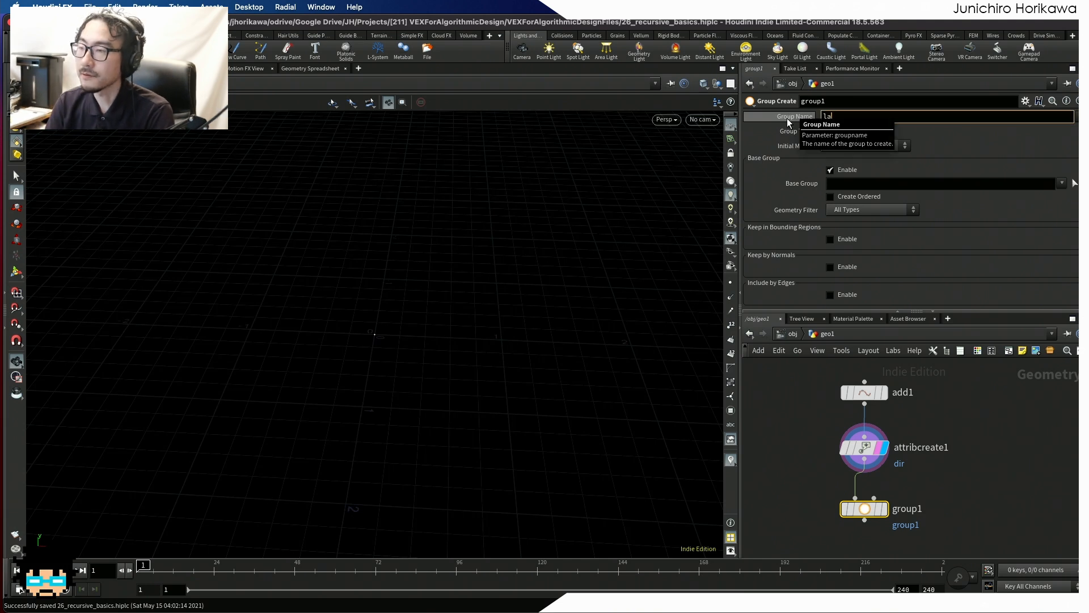
pyautogui.write('st')
pyautogui.press('Return')
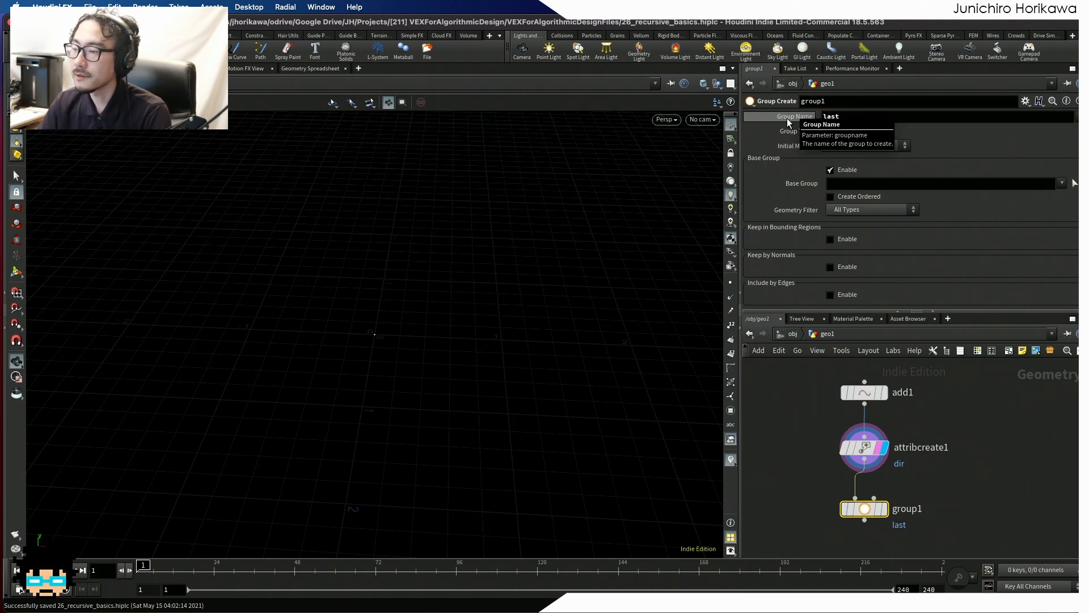
pyautogui.click(886, 509)
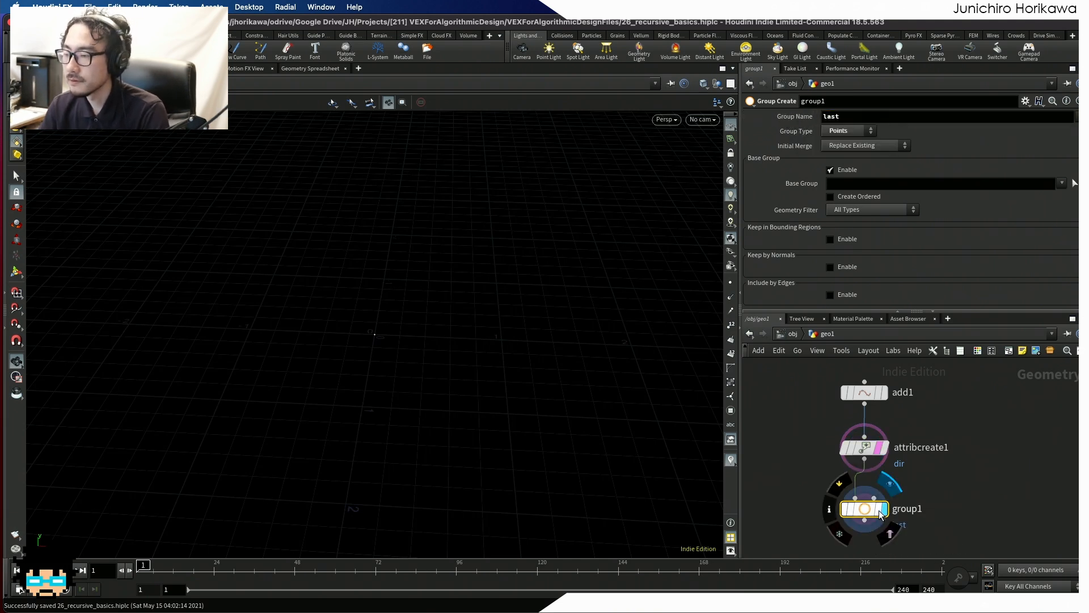
pyautogui.click(804, 428)
# - Place a For-Each Number loop below the Group node
pyautogui.scroll(-4, 804, 417)
pyautogui.scroll(4, 808, 437)
pyautogui.moveTo(807, 456); pyautogui.dragTo(807, 428, button='middle')
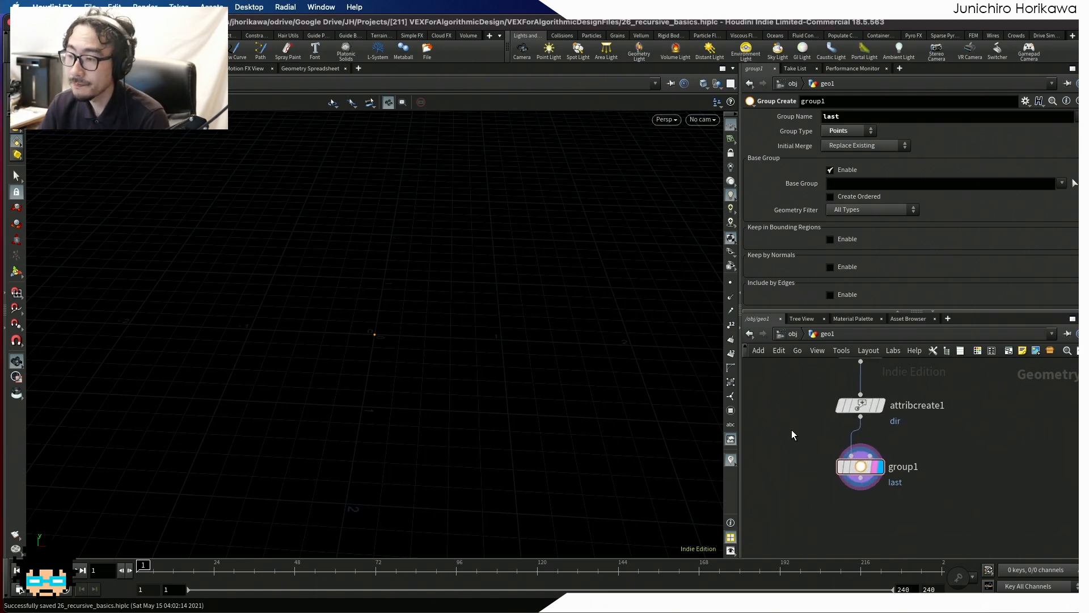
pyautogui.scroll(-3, 792, 430)
pyautogui.scroll(3, 794, 459)
pyautogui.press('Tab')
pyautogui.write('fro')
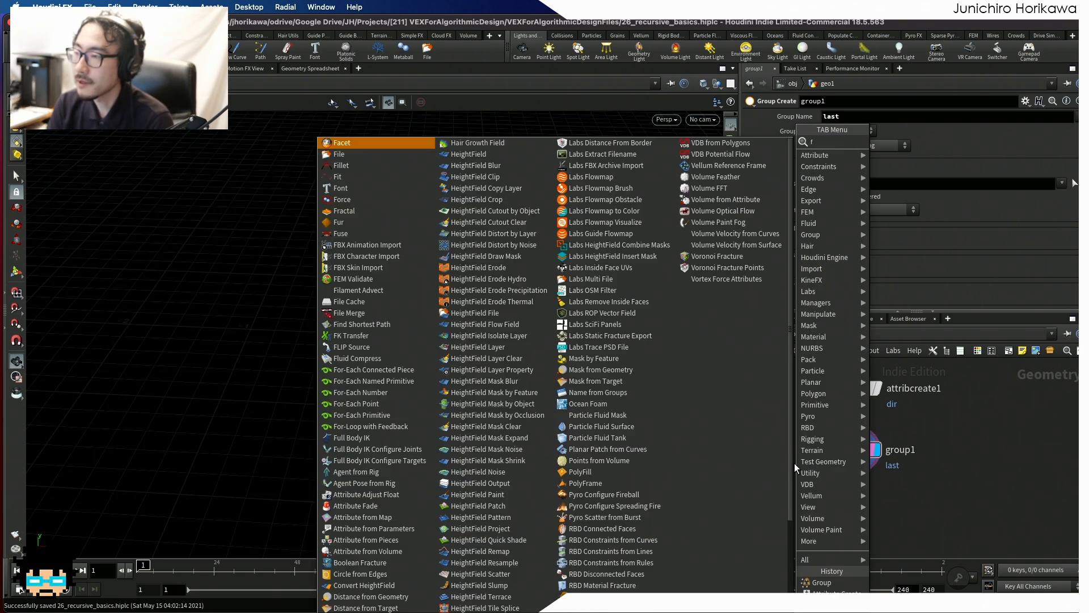
pyautogui.press('BackSpace')
pyautogui.press('BackSpace')
pyautogui.write('orea')
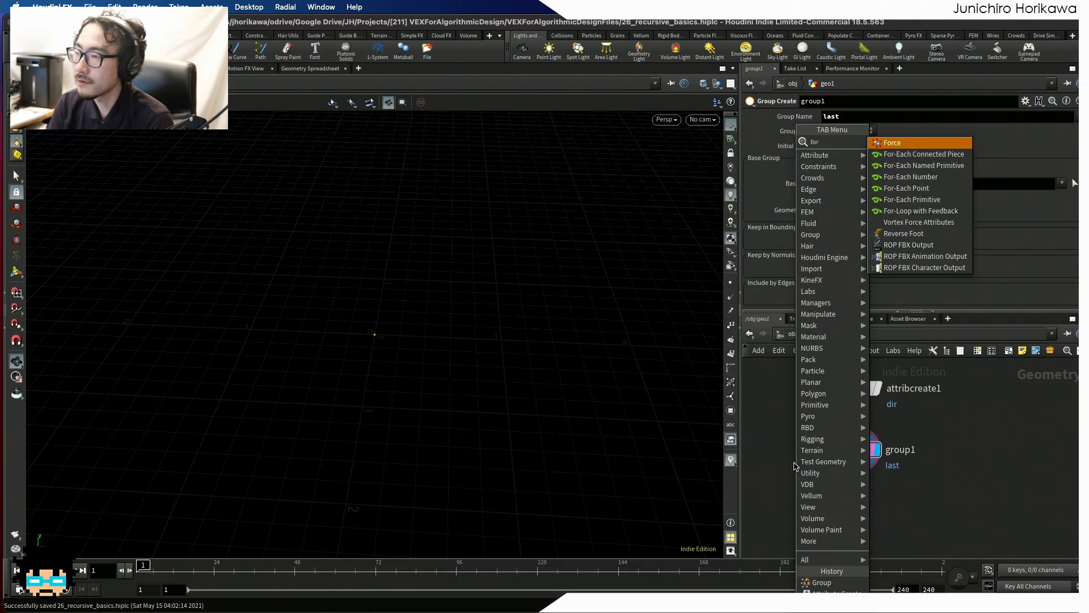
pyautogui.press('Down')
pyautogui.press('Down')
pyautogui.press('Down')
pyautogui.press('Down')
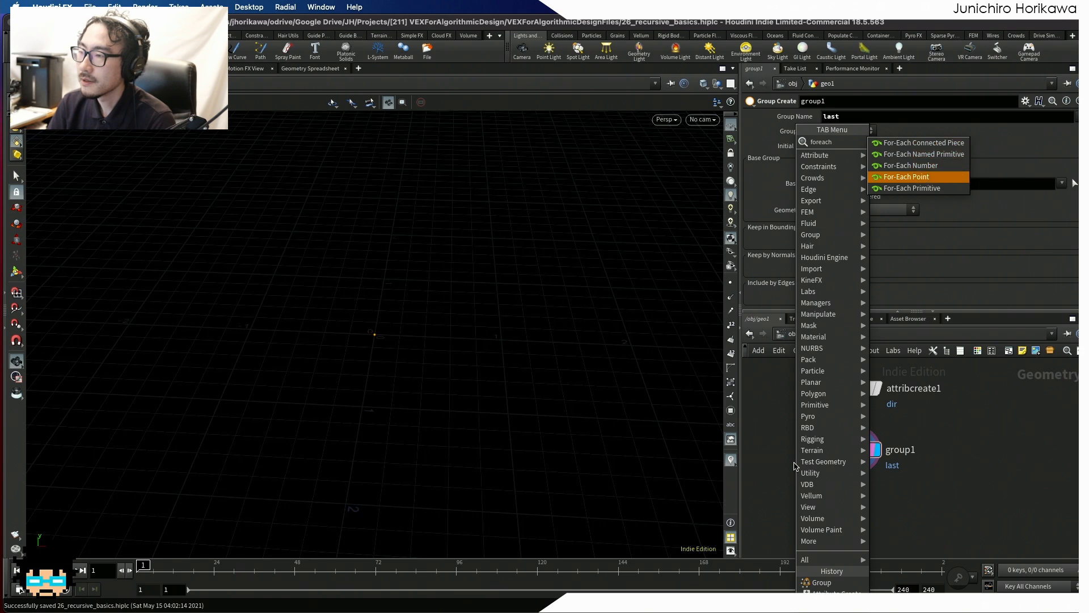
pyautogui.press('Up')
pyautogui.press('Up')
pyautogui.press('Up')
pyautogui.press('Up')
pyautogui.press('Down')
pyautogui.press('Down')
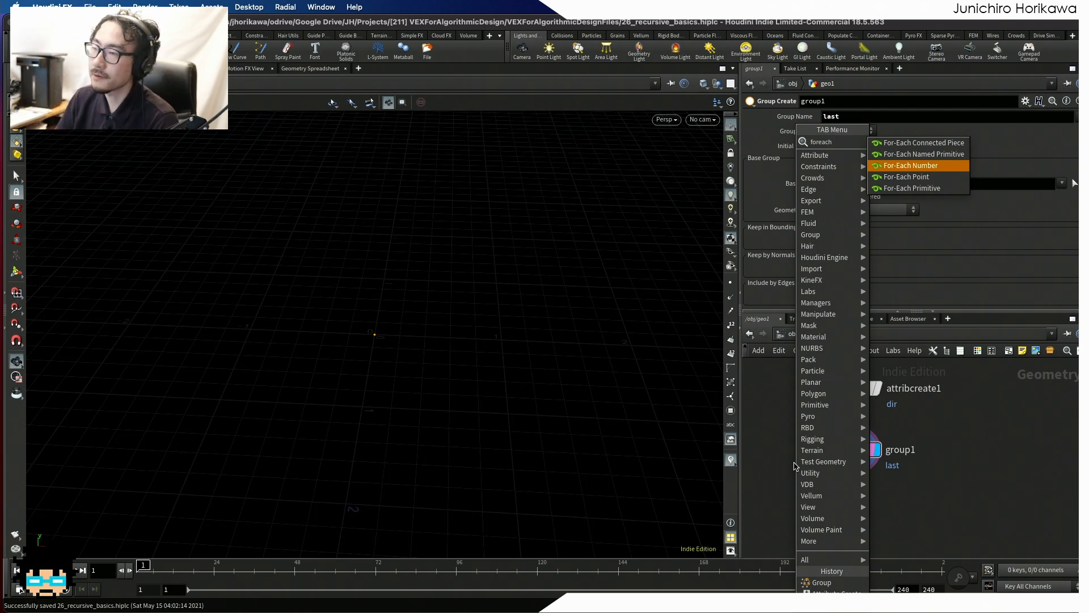
pyautogui.click(917, 169)
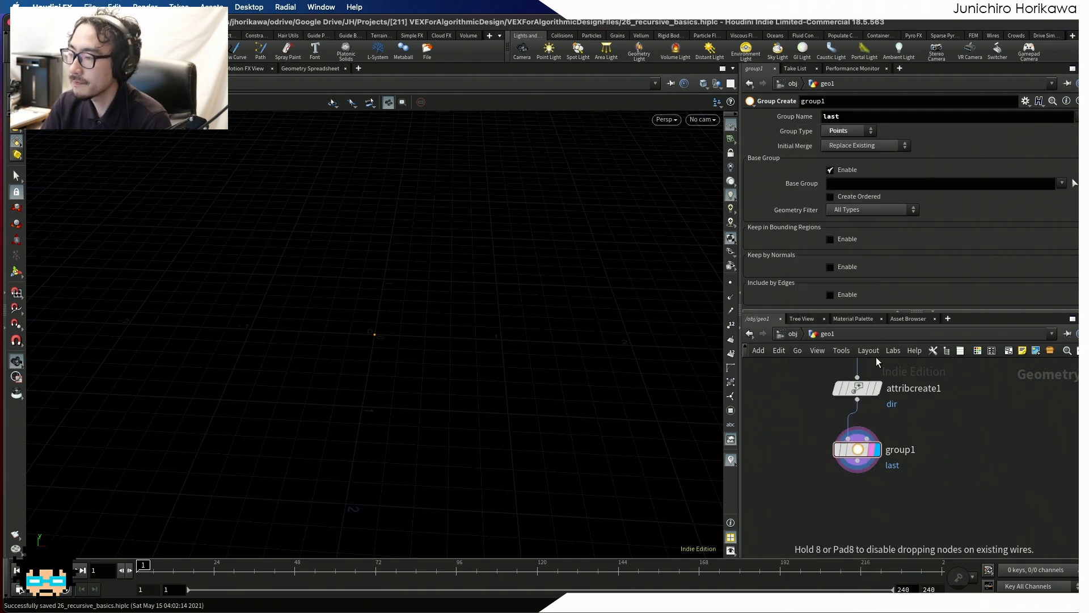
pyautogui.press('f')
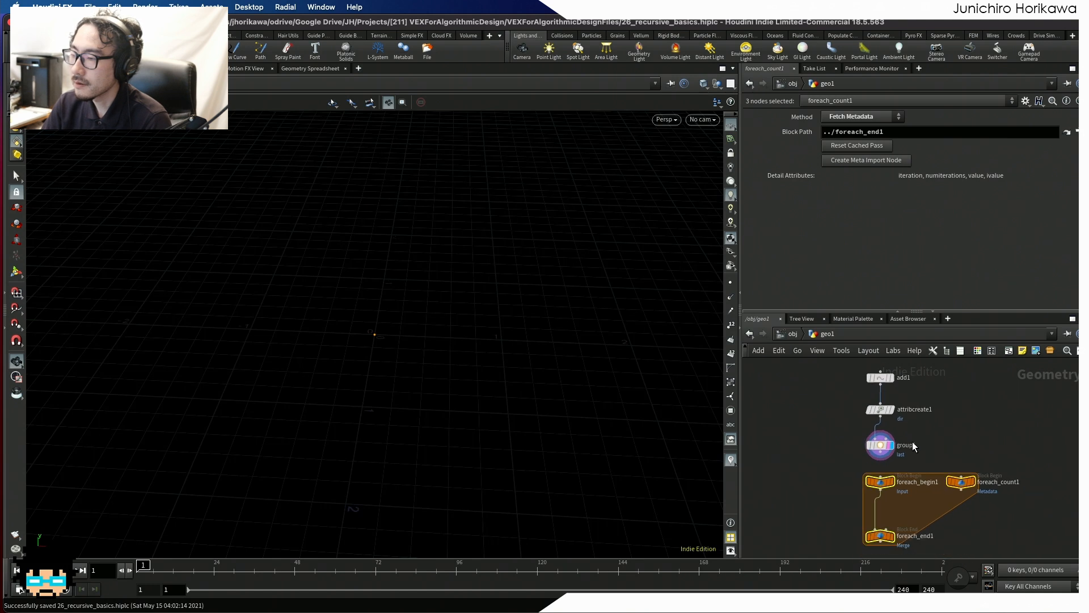
pyautogui.scroll(-5, 873, 513)
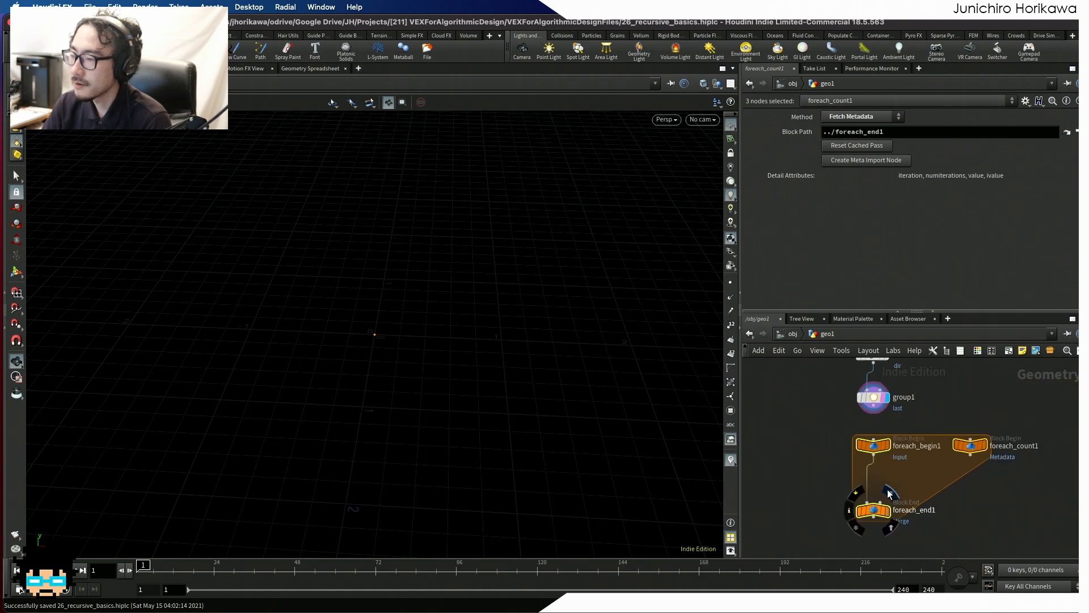
# - Connect the Group node's output to the input of foreach_begin1
pyautogui.moveTo(892, 489); pyautogui.dragTo(897, 512, button='middle')
pyautogui.scroll(2, 899, 509)
pyautogui.click(900, 508)
pyautogui.scroll(9, 885, 417)
pyautogui.scroll(-3, 849, 407)
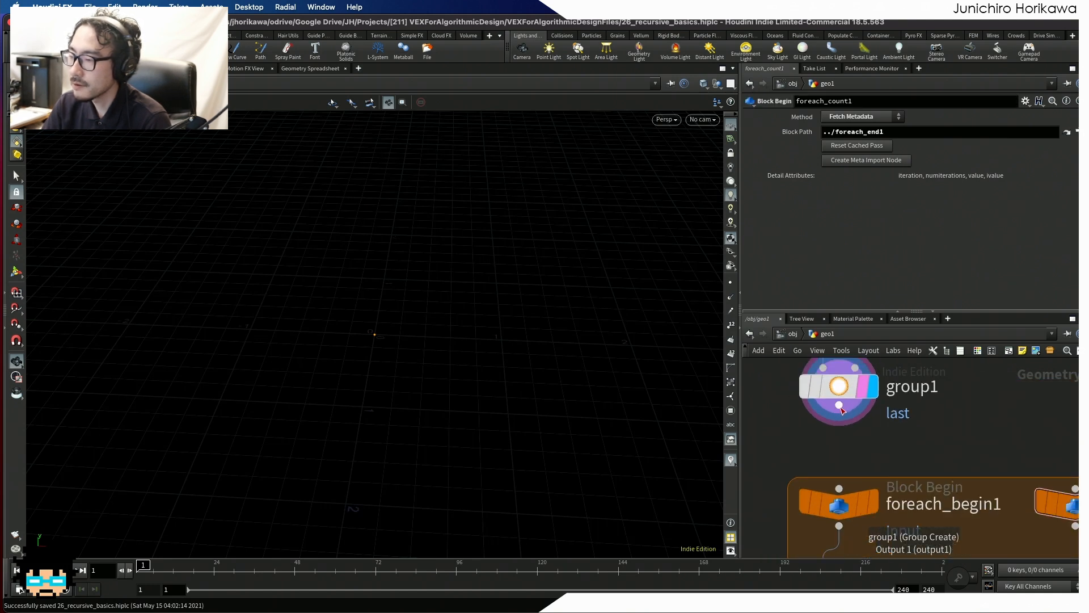
pyautogui.moveTo(840, 406); pyautogui.dragTo(847, 480)
pyautogui.moveTo(906, 467); pyautogui.dragTo(909, 410, button='middle')
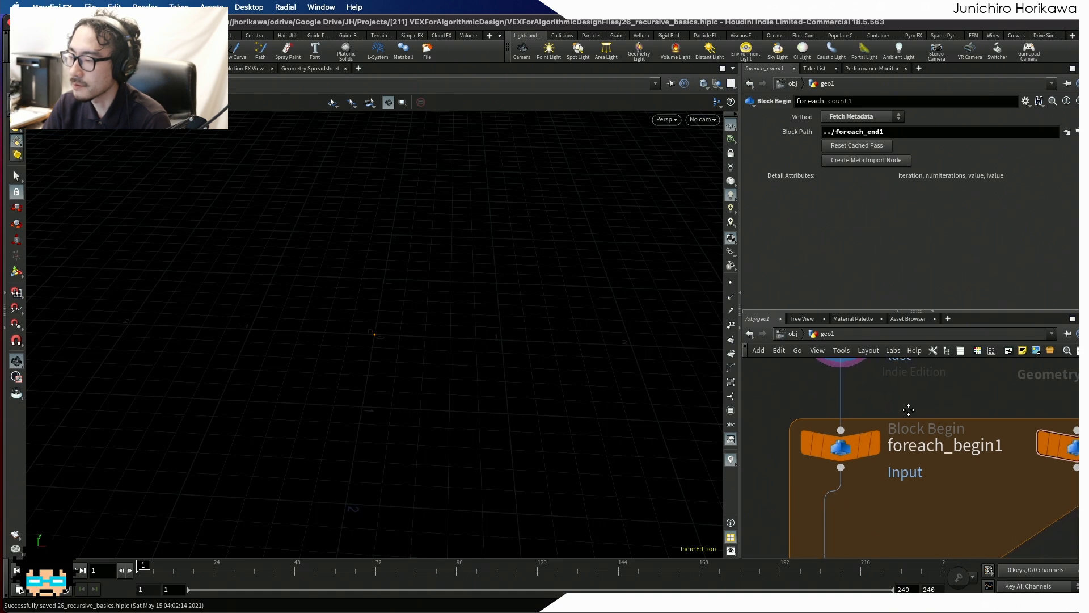
# - Display the output of the loop's foreach_end1 node
pyautogui.click(854, 449)
pyautogui.scroll(-4, 855, 457)
pyautogui.moveTo(856, 520); pyautogui.dragTo(870, 489, button='middle')
pyautogui.scroll(2, 870, 488)
pyautogui.click(886, 533)
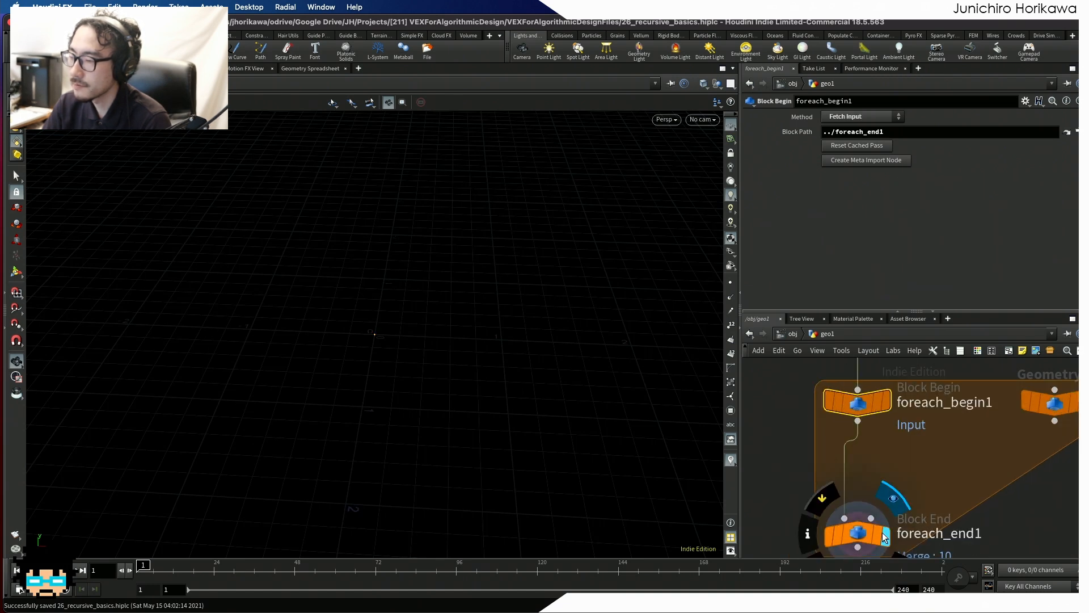
pyautogui.click(895, 452)
pyautogui.scroll(-4, 896, 452)
pyautogui.click(920, 458)
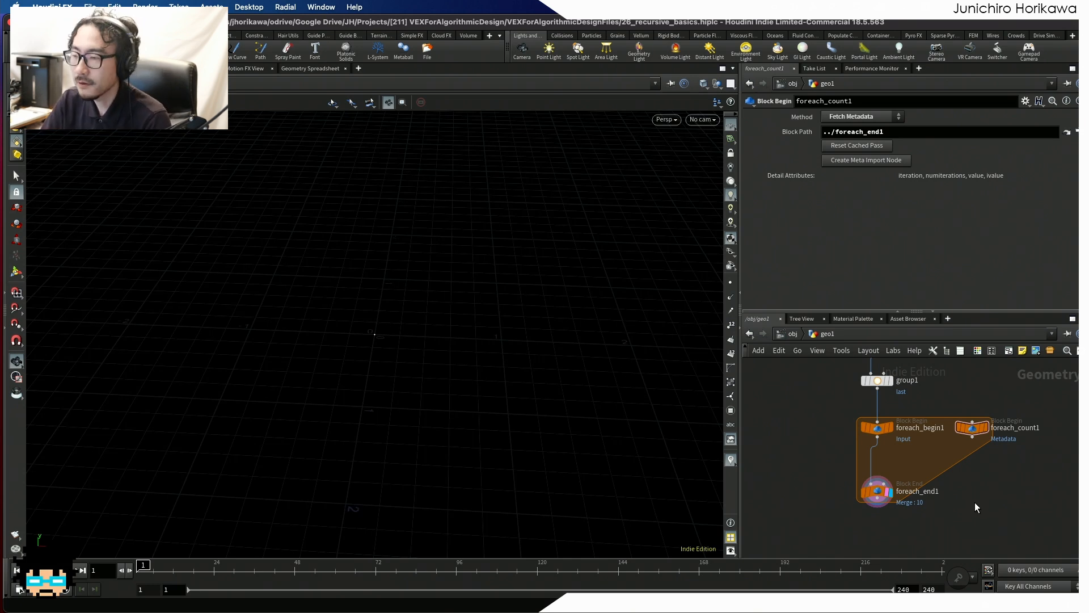
# - Examine how the Group node feeds the loop's begin and end nodes, and inspect the single starting point in the viewport
pyautogui.scroll(5, 897, 482)
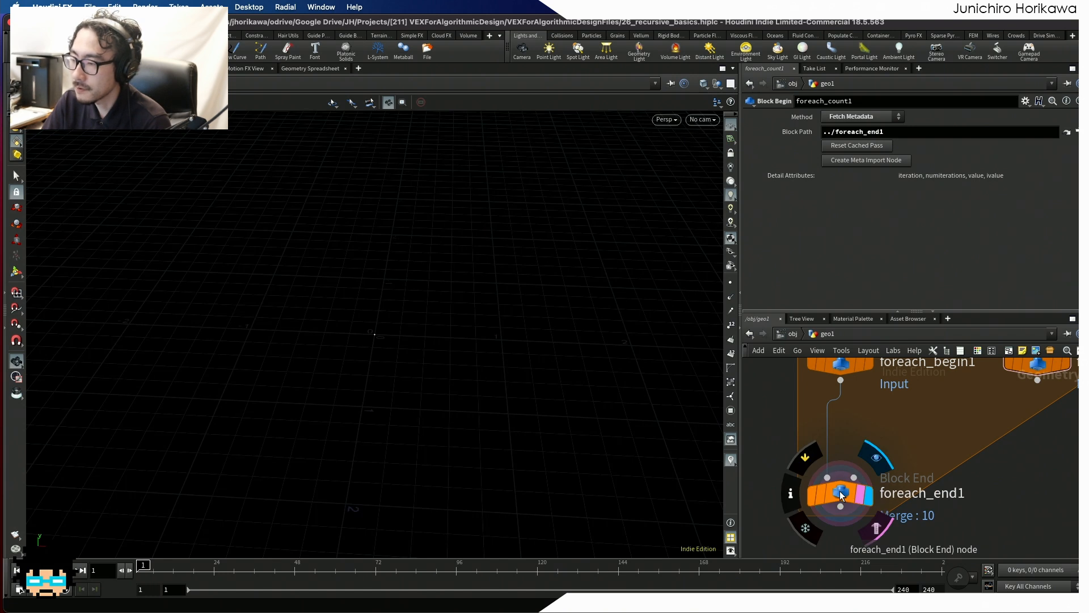
pyautogui.scroll(-4, 845, 494)
pyautogui.scroll(2, 848, 459)
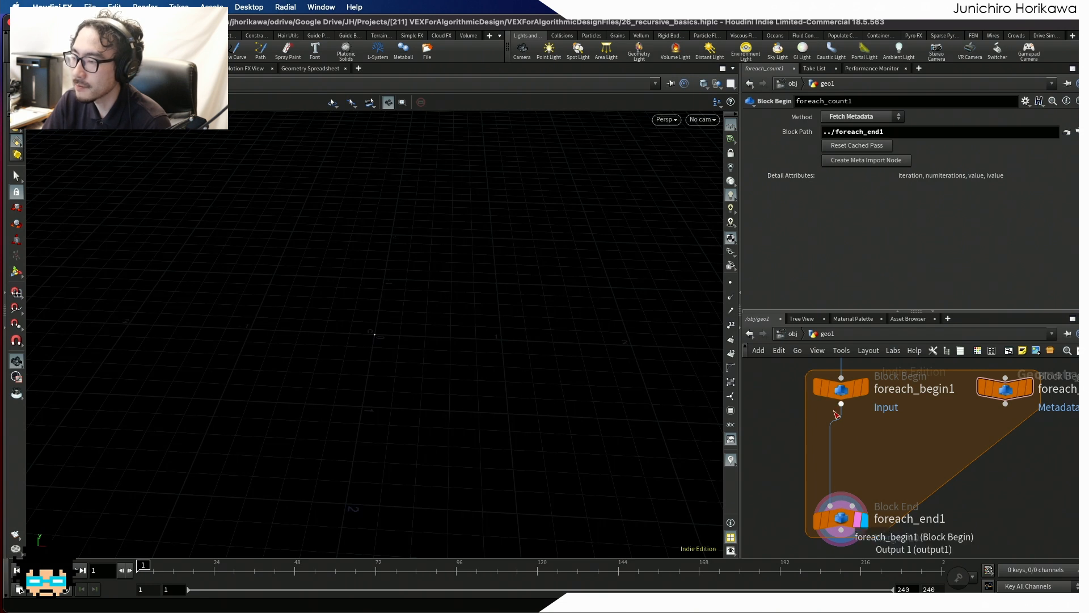
pyautogui.scroll(-2, 837, 426)
pyautogui.scroll(2, 880, 438)
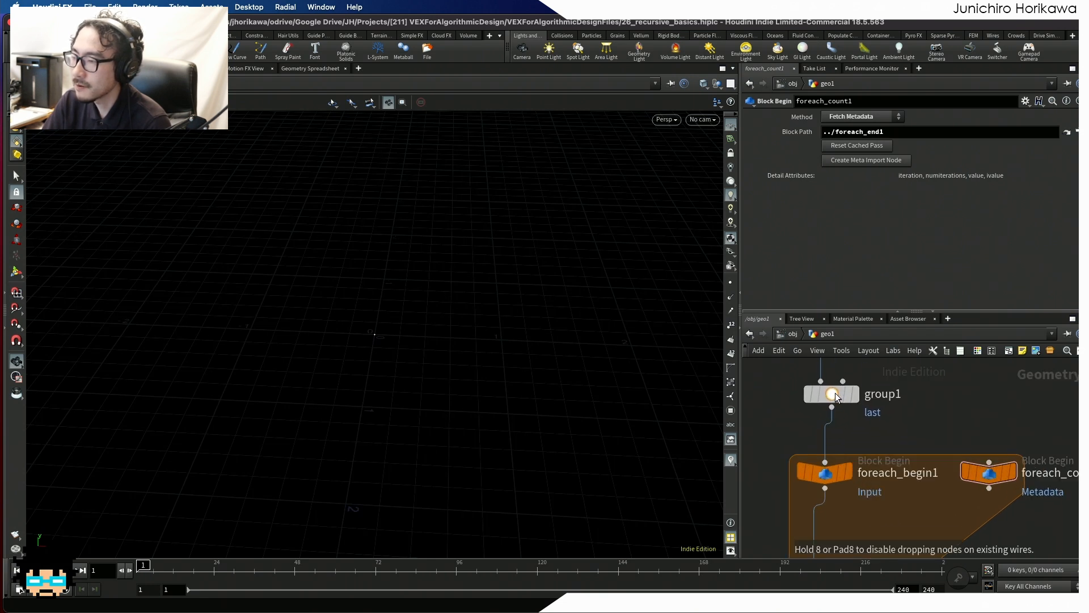
pyautogui.moveTo(862, 399); pyautogui.dragTo(884, 430, button='middle')
pyautogui.scroll(2, 850, 427)
pyautogui.moveTo(852, 430)
pyautogui.mouseDown()
pyautogui.moveTo(863, 429)
pyautogui.moveTo(850, 426)
pyautogui.mouseUp()
pyautogui.scroll(-2, 849, 426)
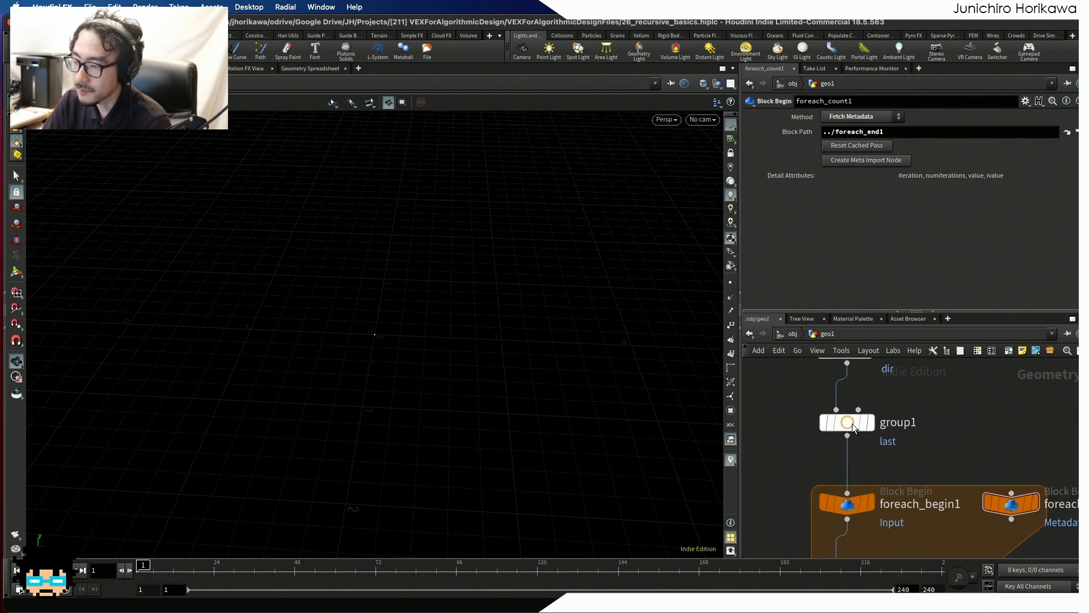
pyautogui.scroll(-2, 852, 423)
pyautogui.scroll(2, 889, 445)
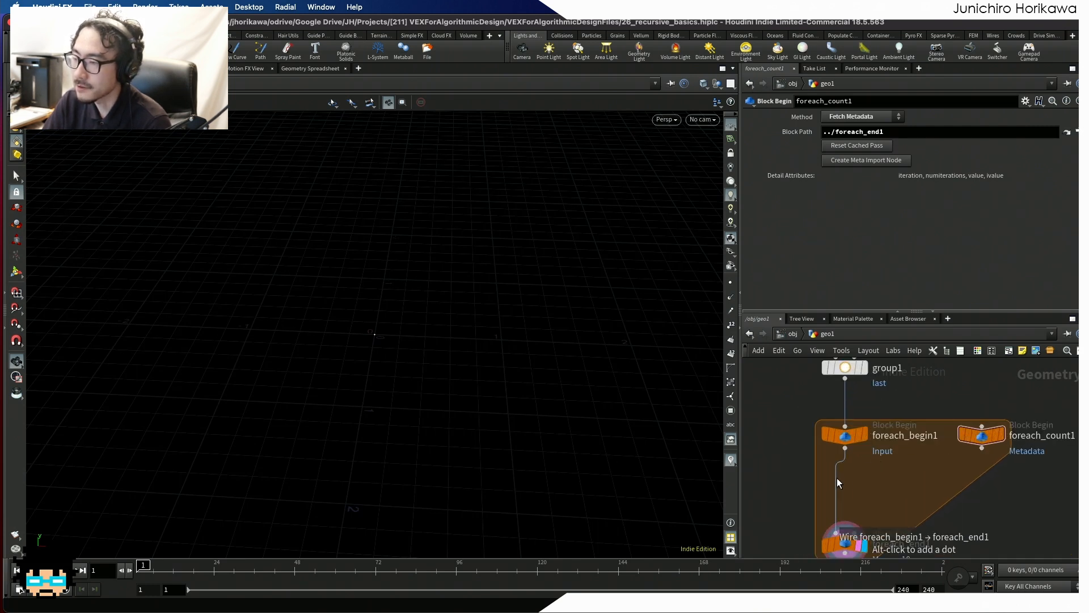
pyautogui.moveTo(852, 369); pyautogui.dragTo(847, 400)
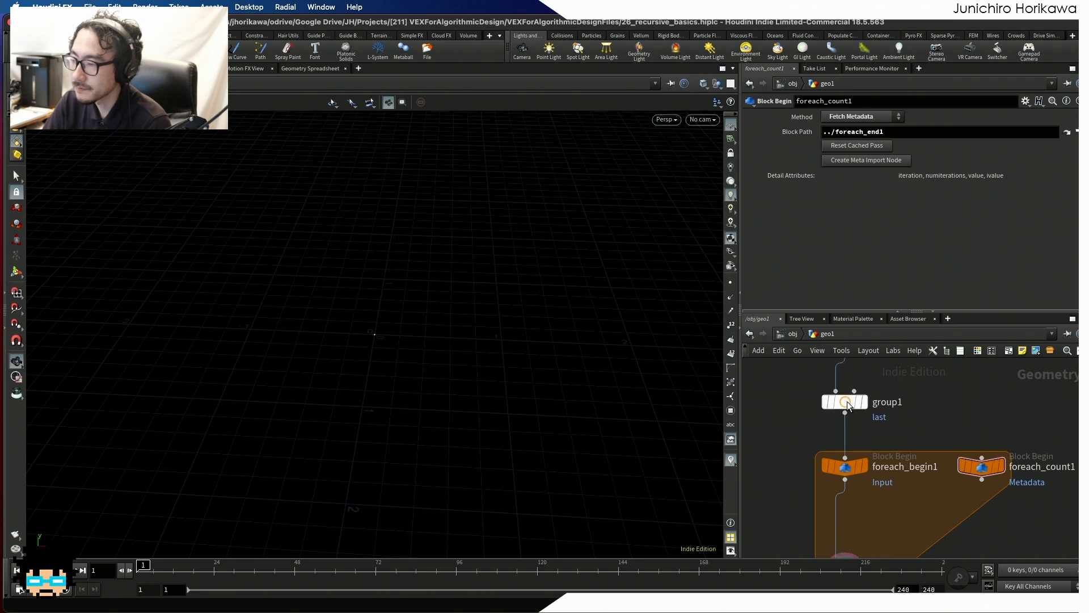
pyautogui.moveTo(870, 508); pyautogui.dragTo(858, 458, button='middle')
pyautogui.scroll(-2, 858, 458)
pyautogui.moveTo(840, 509); pyautogui.dragTo(839, 517)
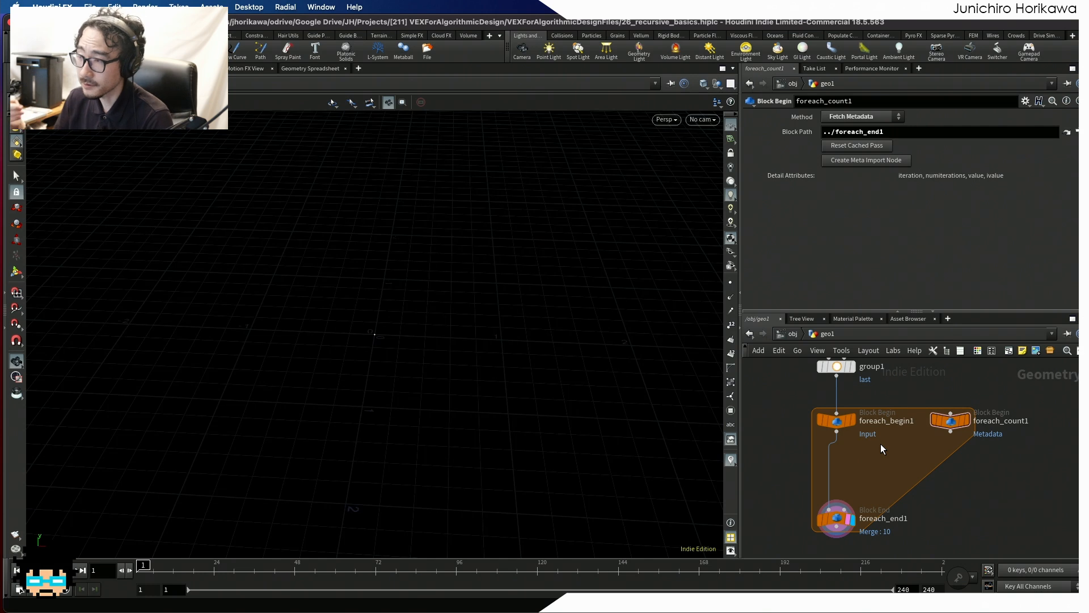
pyautogui.scroll(5, 811, 407)
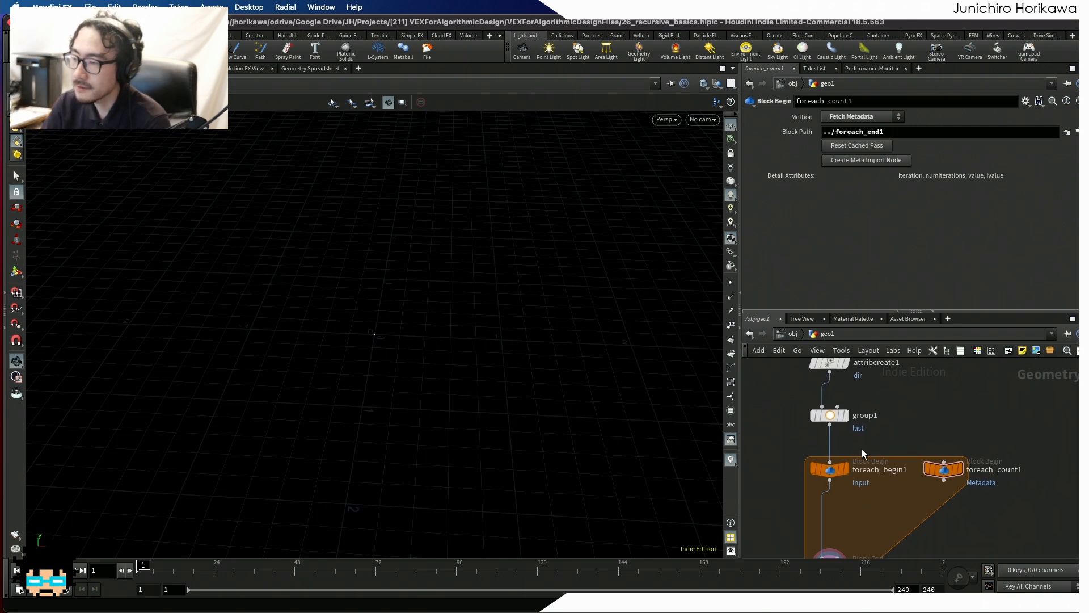
pyautogui.scroll(-3, 813, 409)
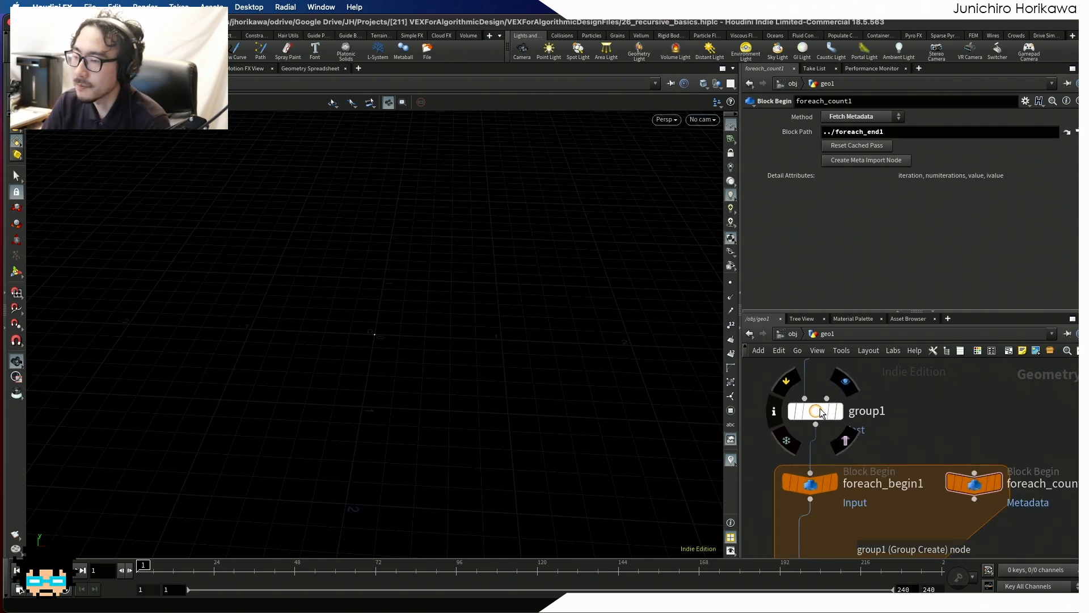
pyautogui.scroll(2, 377, 319)
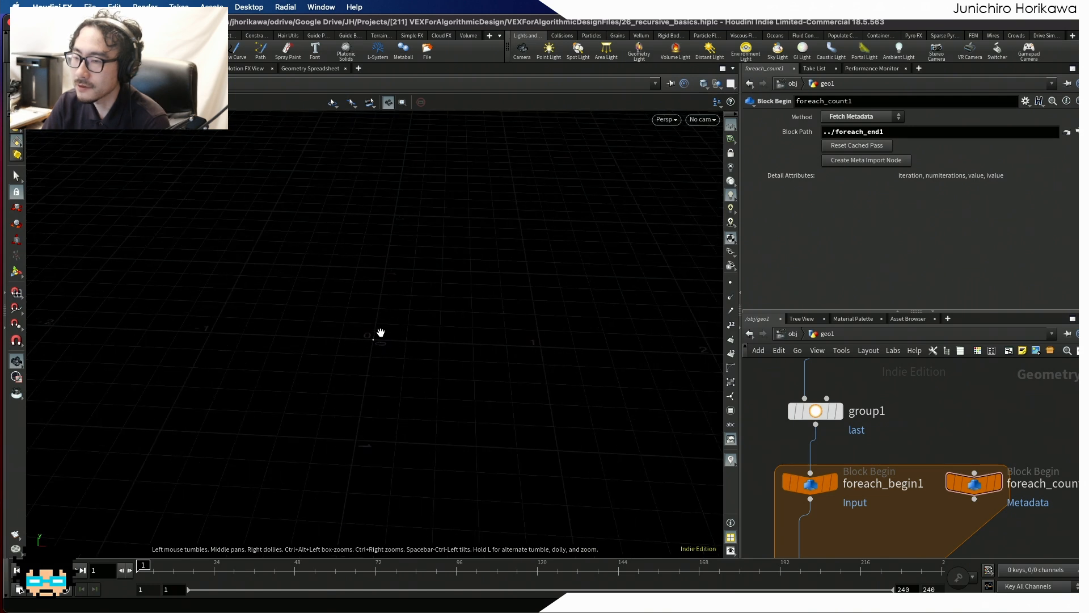
pyautogui.scroll(-1, 881, 403)
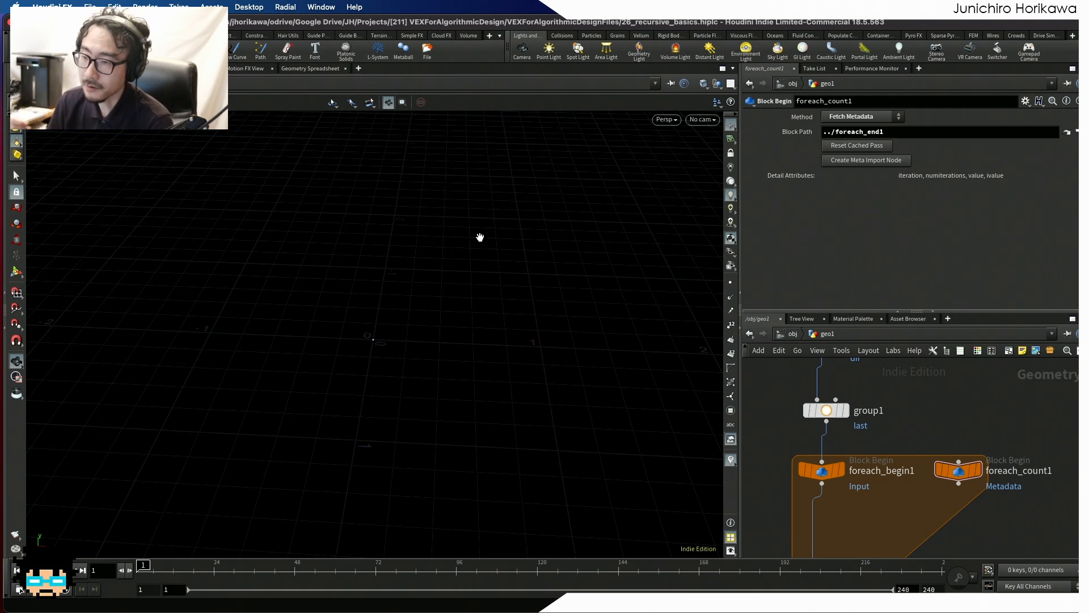
pyautogui.scroll(-3, 479, 249)
pyautogui.moveTo(478, 245); pyautogui.dragTo(476, 293, button='middle')
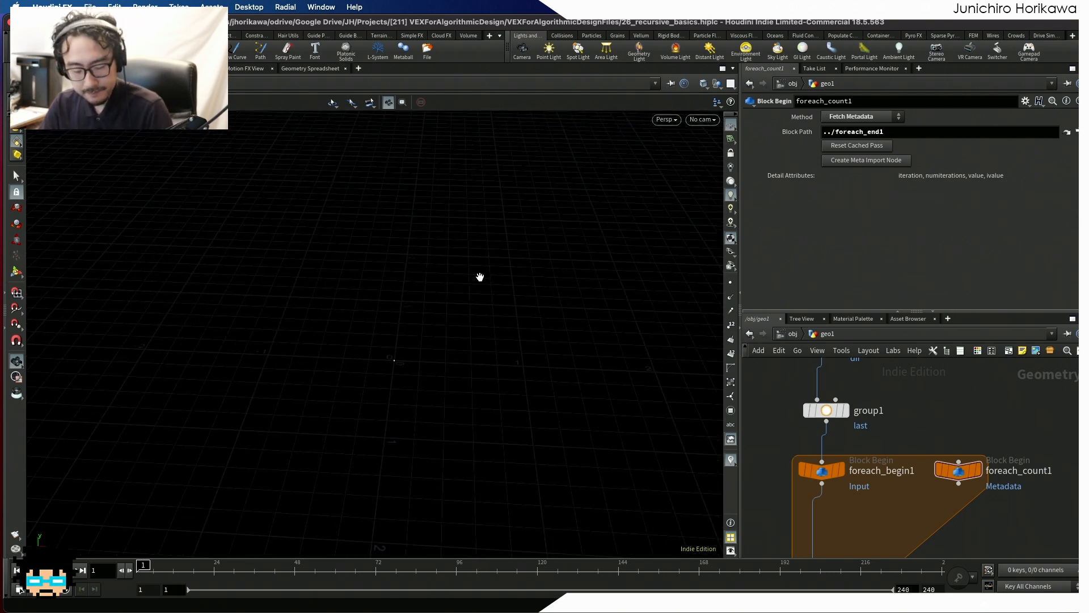
pyautogui.scroll(-3, 866, 444)
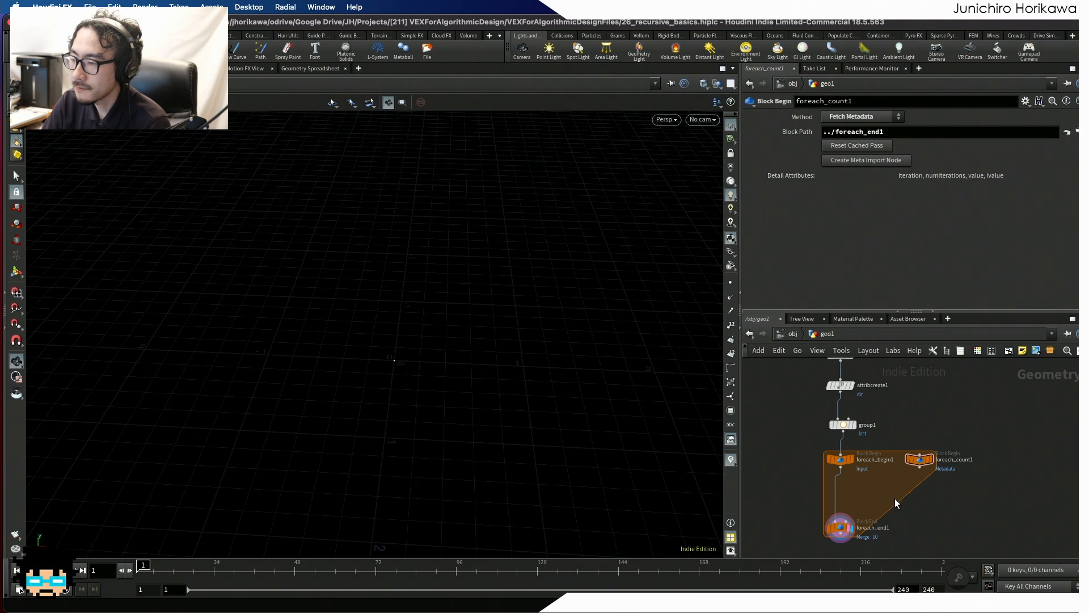
pyautogui.moveTo(951, 536); pyautogui.dragTo(826, 447)
pyautogui.scroll(3, 862, 495)
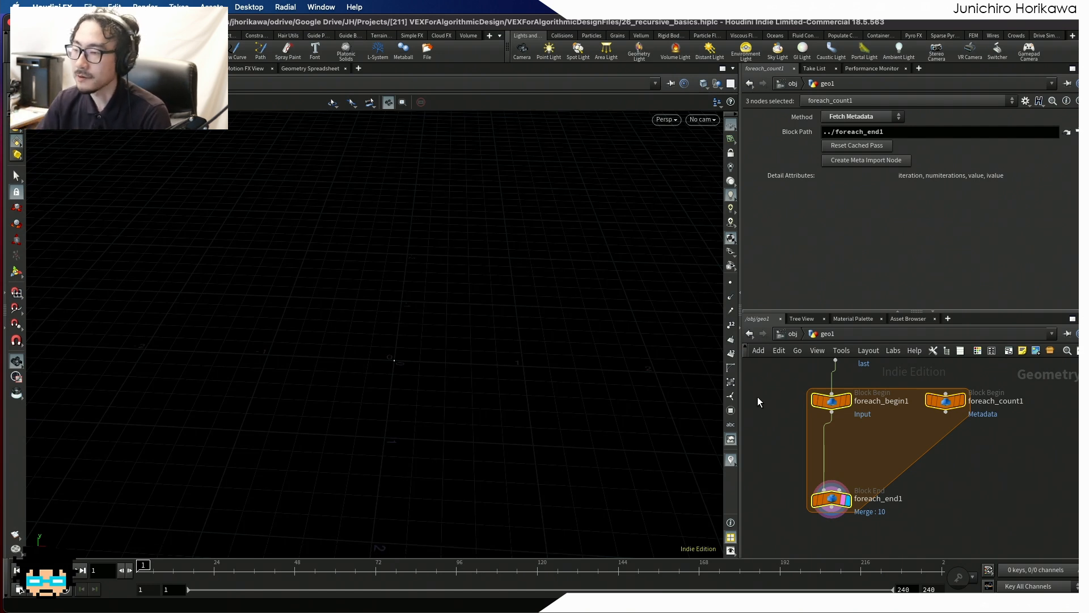
pyautogui.moveTo(838, 405); pyautogui.dragTo(847, 422)
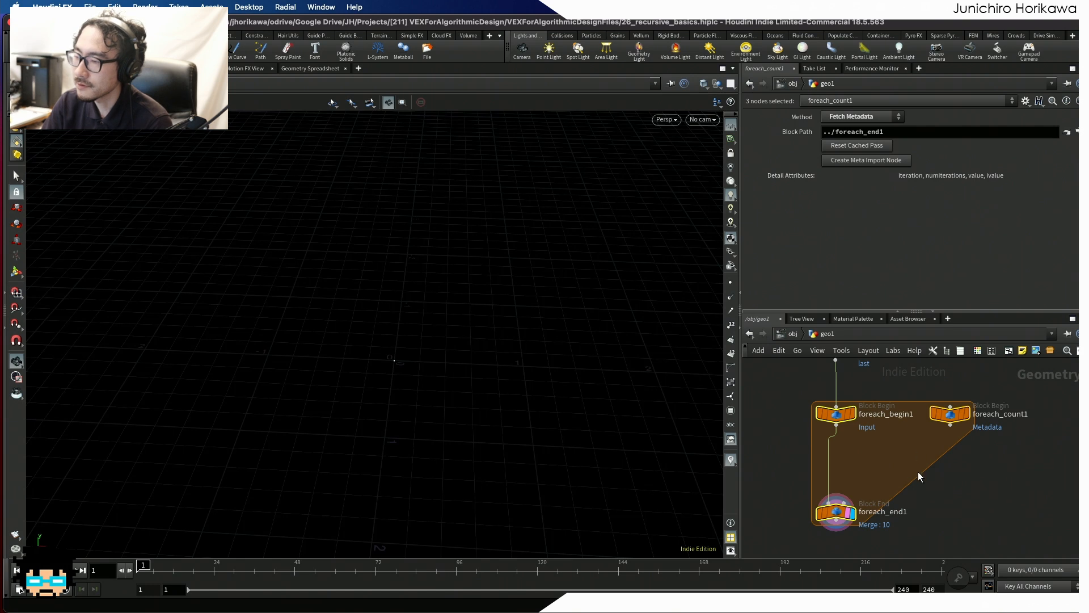
# - Set the Gather Method of foreach_end1 to Feedback Each Iteration
pyautogui.click(878, 462)
pyautogui.moveTo(882, 459); pyautogui.dragTo(882, 423, button='middle')
pyautogui.click(847, 479)
pyautogui.scroll(5, 851, 478)
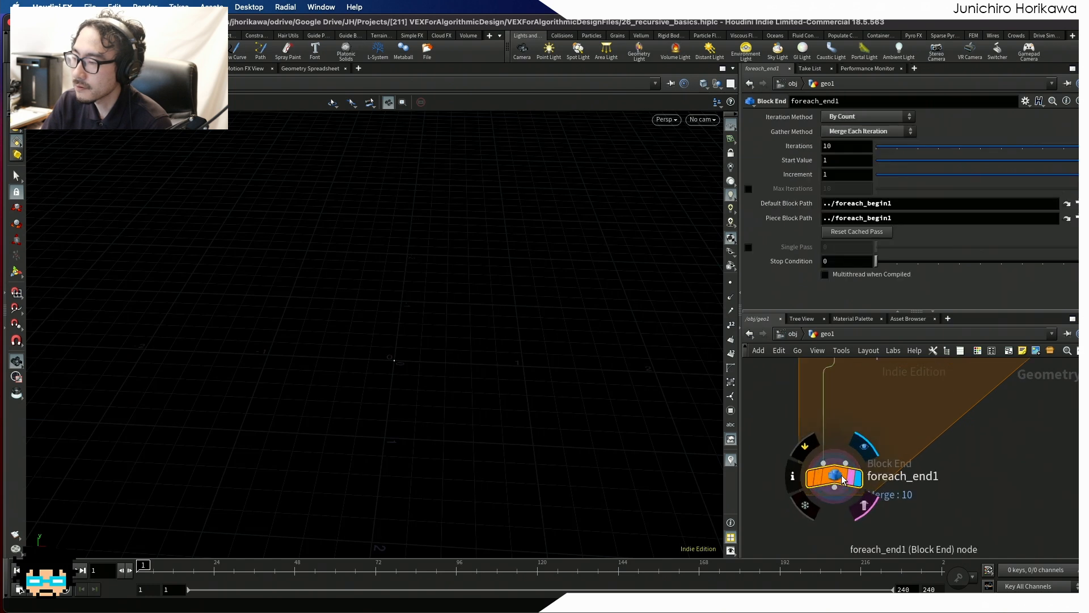
pyautogui.scroll(-3, 849, 479)
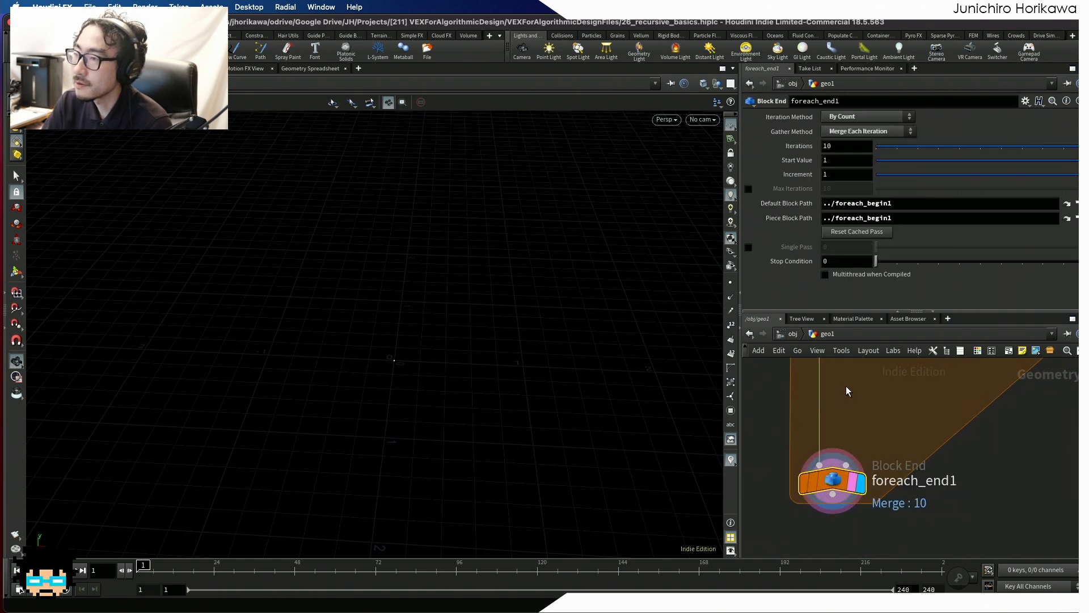
pyautogui.click(845, 132)
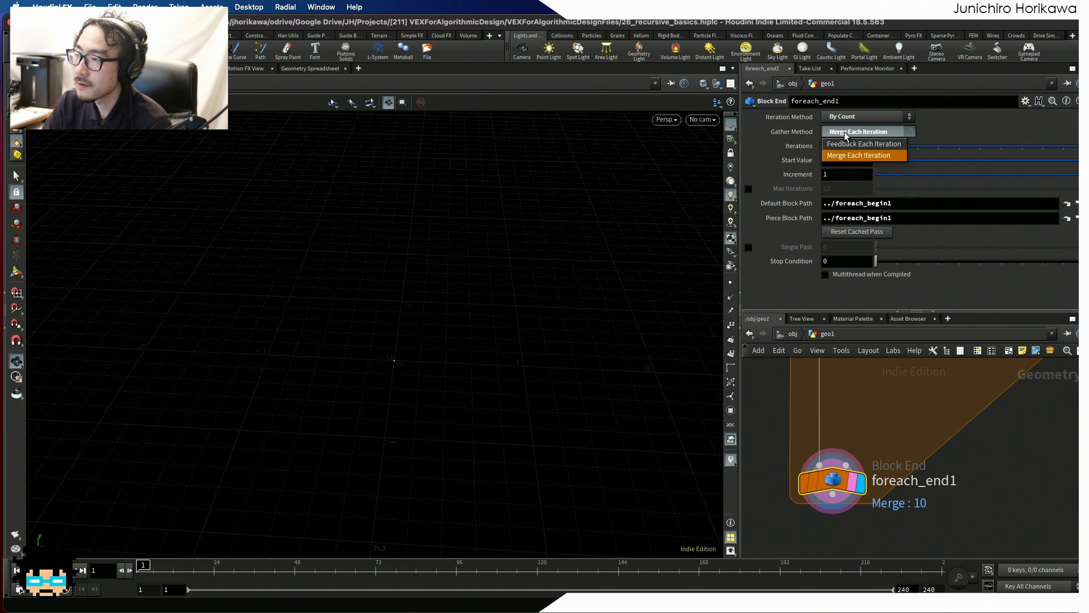
pyautogui.click(877, 145)
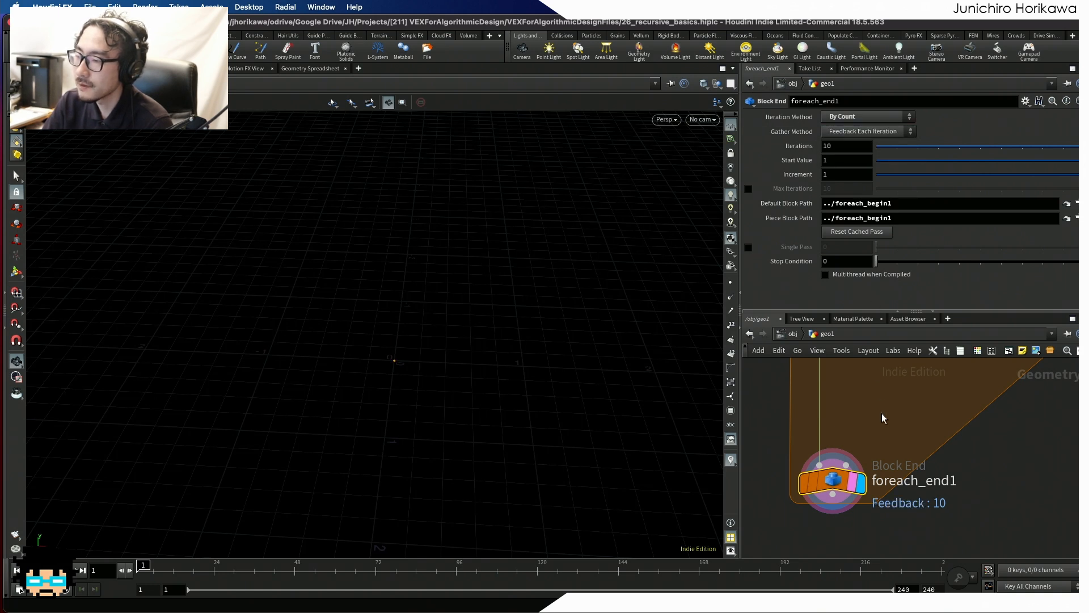
# - Set the Method of foreach_begin1 to Fetch Feedback
pyautogui.scroll(-5, 881, 413)
pyautogui.moveTo(885, 399); pyautogui.dragTo(863, 485, button='middle')
pyautogui.scroll(5, 863, 484)
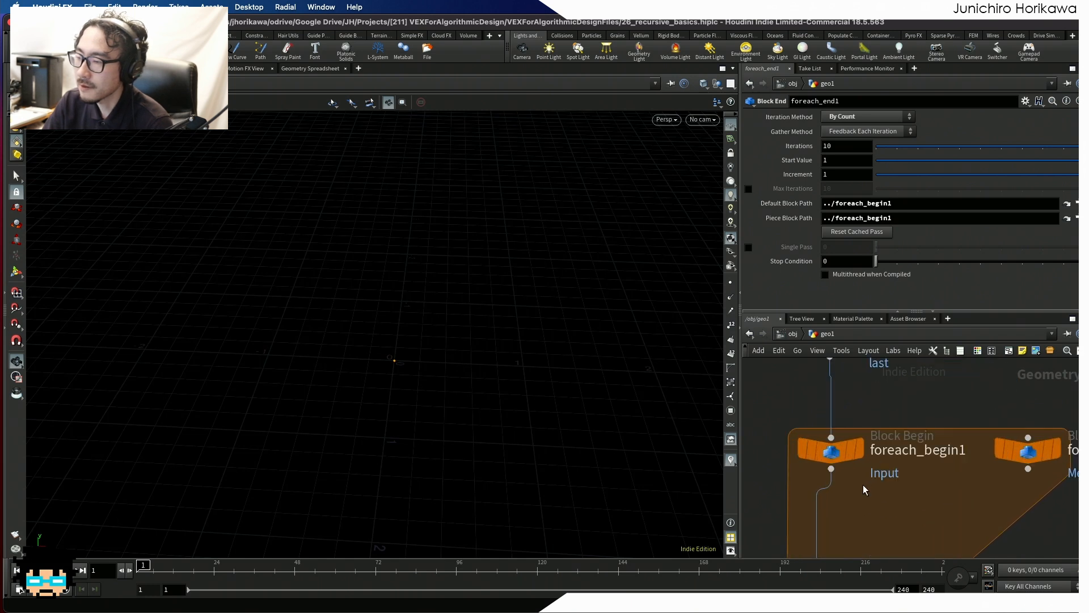
pyautogui.click(834, 446)
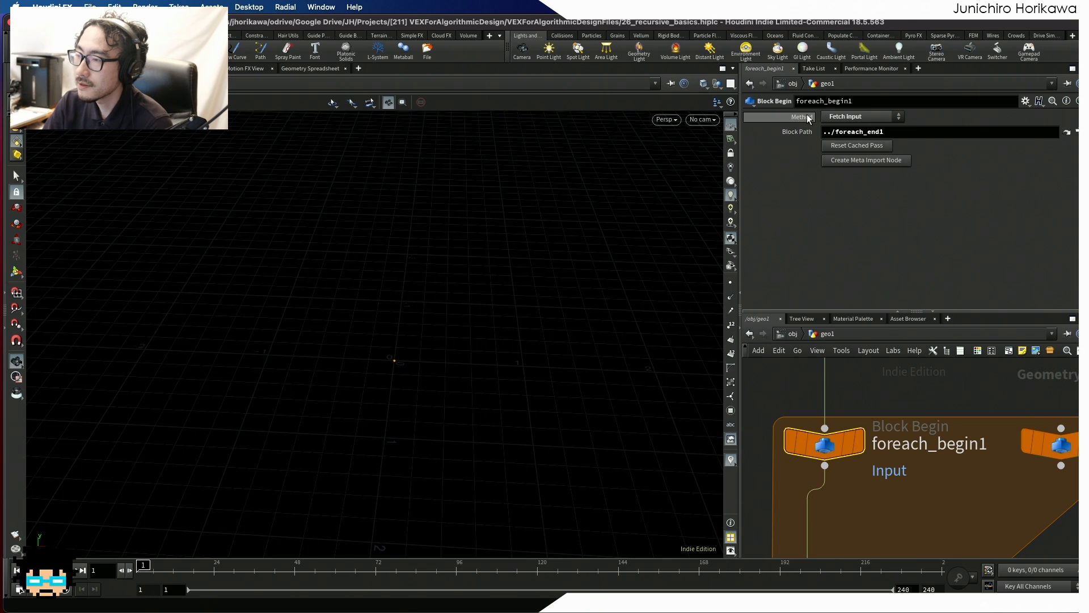
pyautogui.click(841, 116)
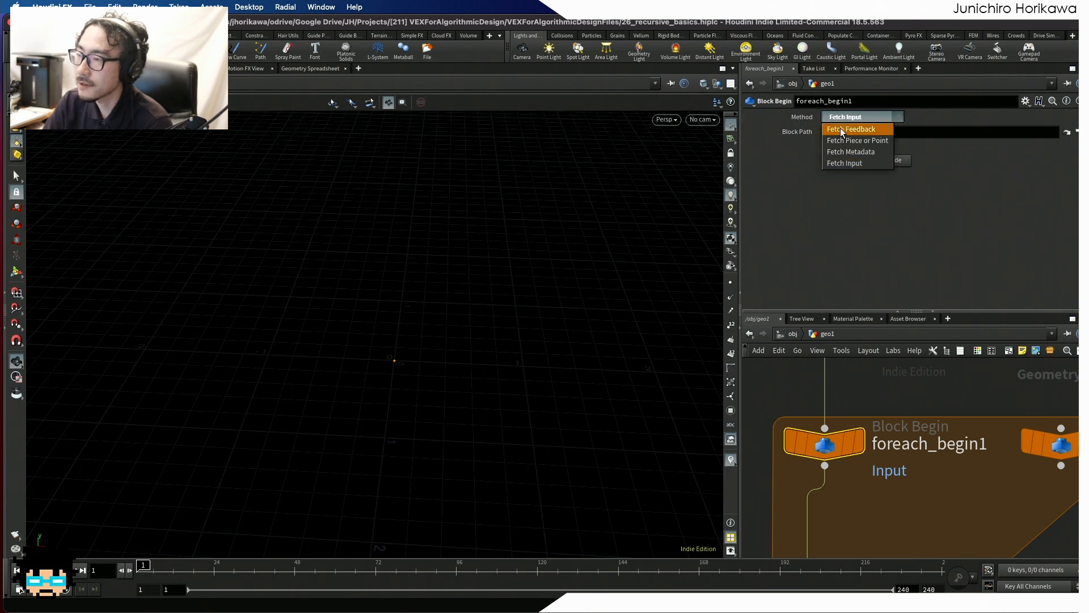
pyautogui.click(846, 129)
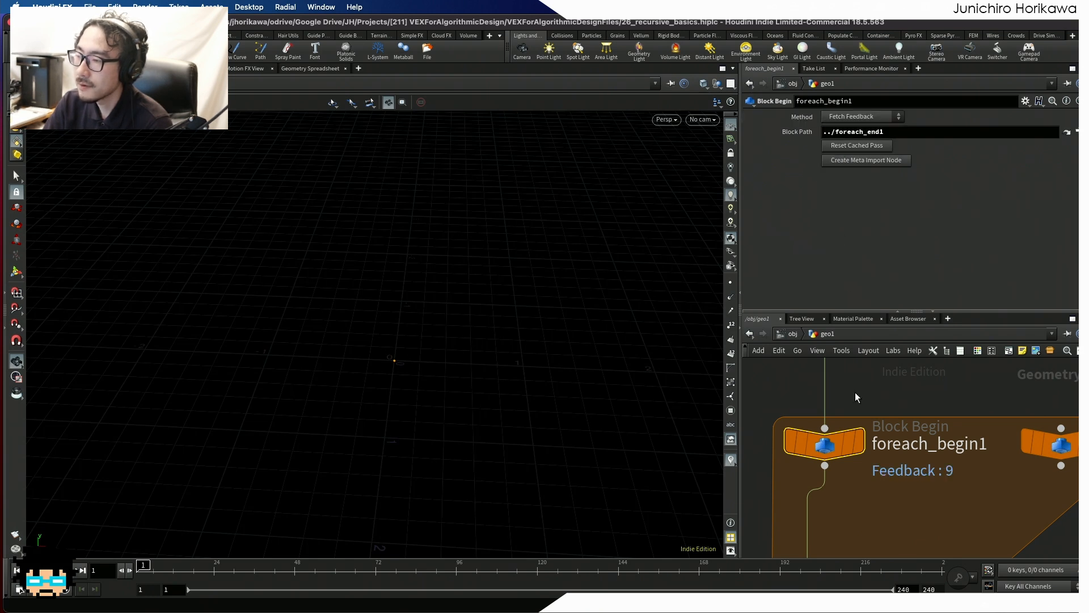
# - Examine the block settings of foreach_end1 and foreach_begin1, and how the three loop nodes and their connecting wire form the feedback block
pyautogui.press('h')
pyautogui.scroll(3, 845, 465)
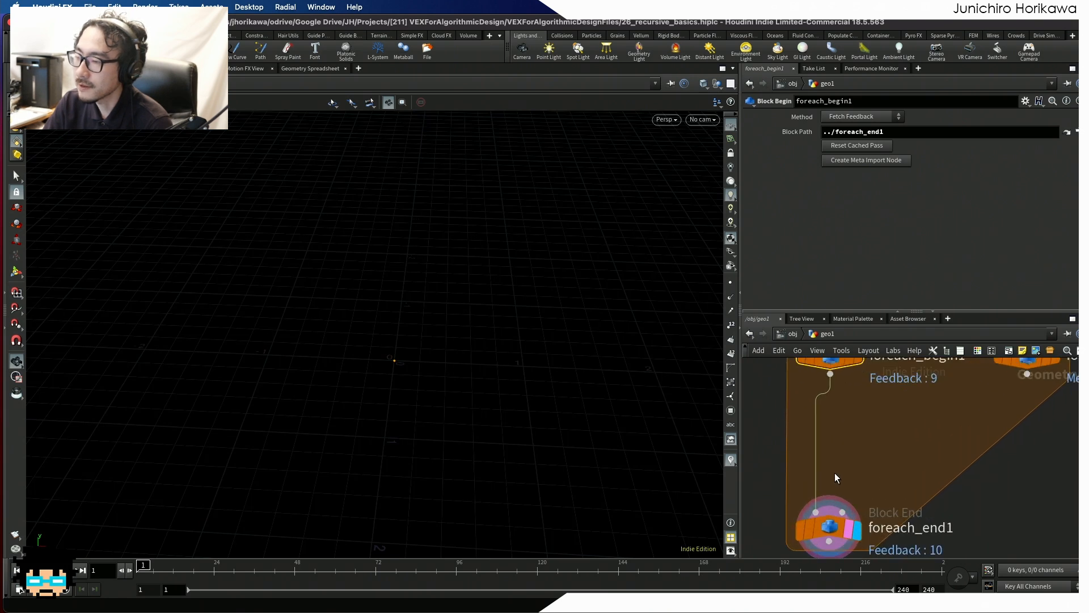
pyautogui.click(826, 529)
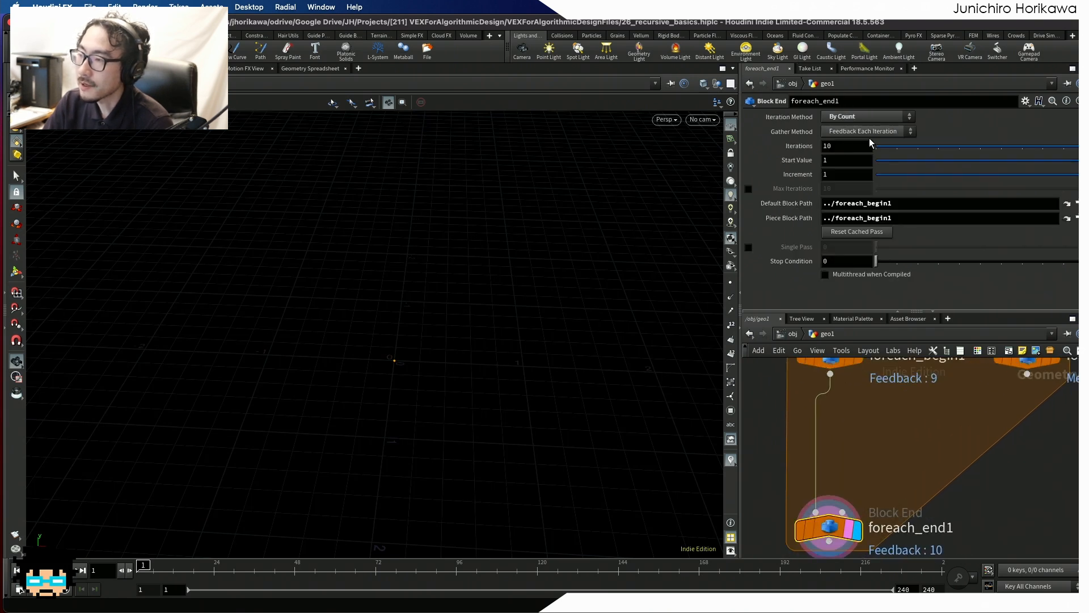
pyautogui.scroll(3, 857, 440)
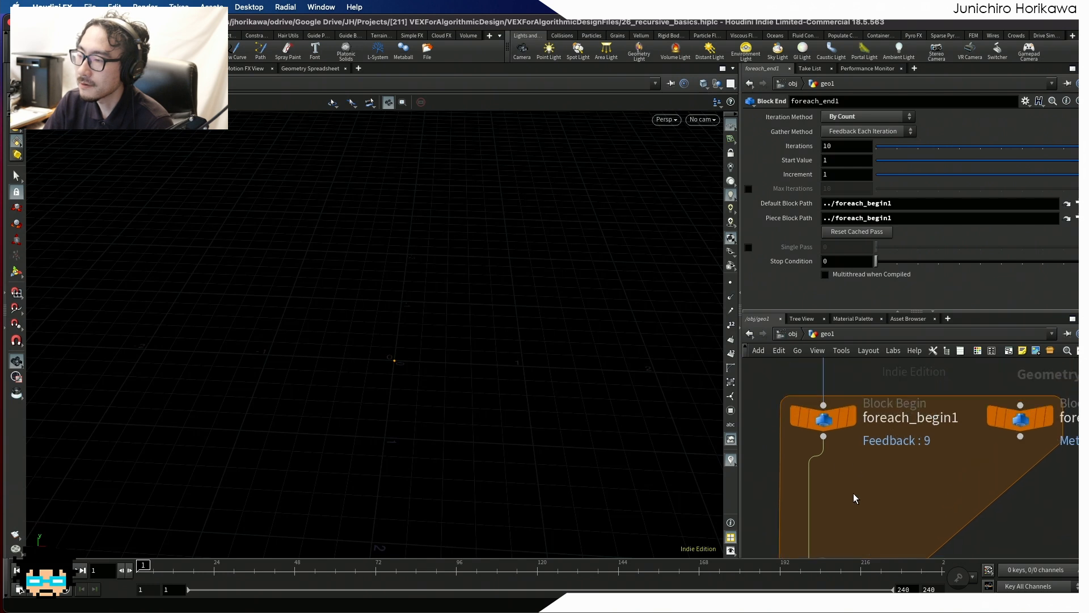
pyautogui.click(823, 418)
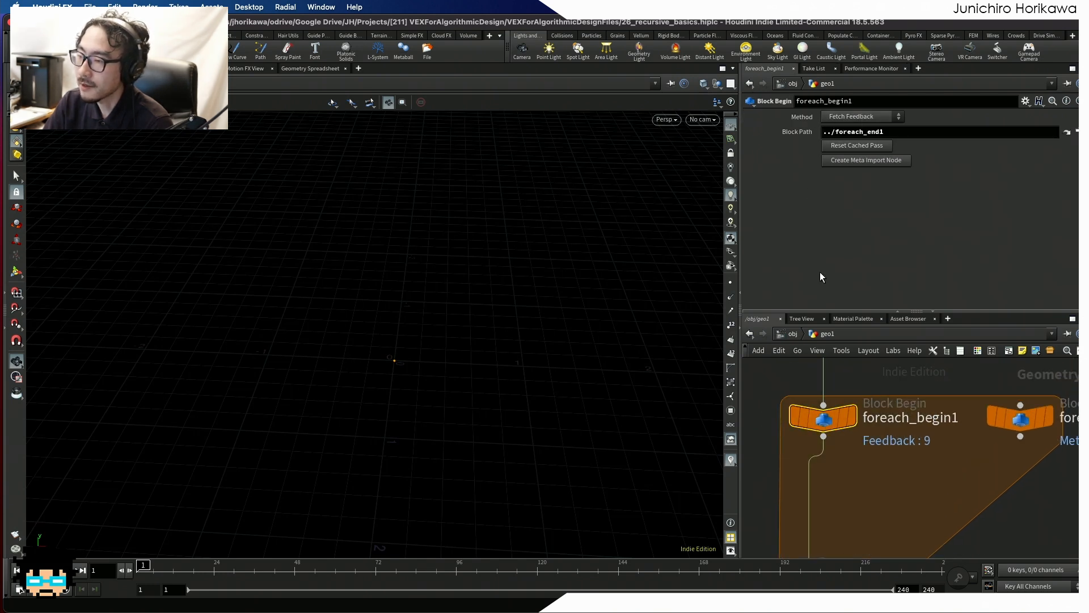
pyautogui.moveTo(841, 432); pyautogui.dragTo(836, 432)
pyautogui.scroll(-3, 836, 430)
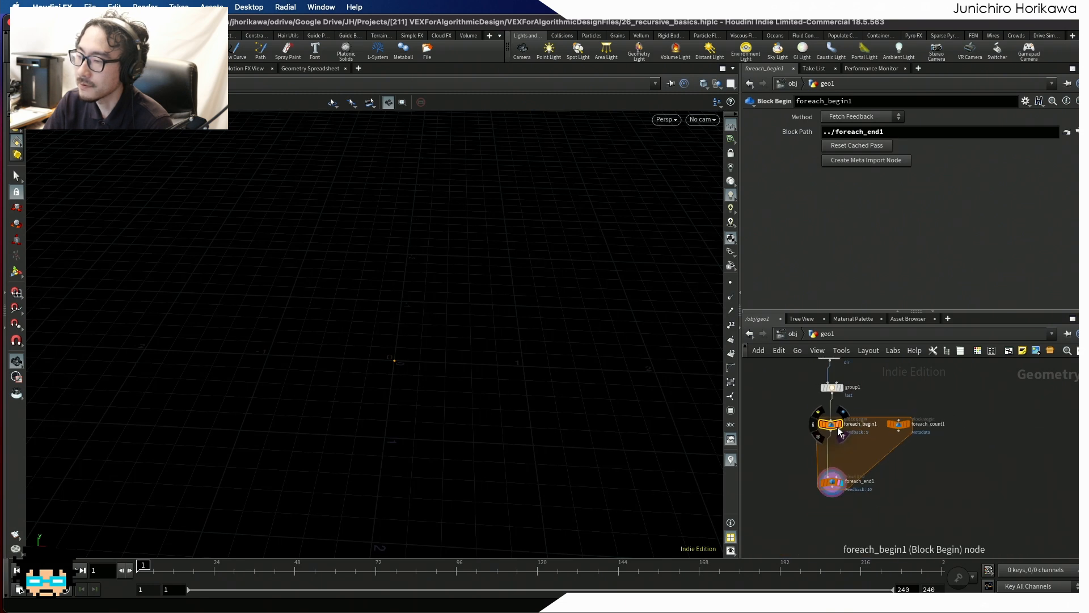
pyautogui.moveTo(914, 502); pyautogui.dragTo(838, 425)
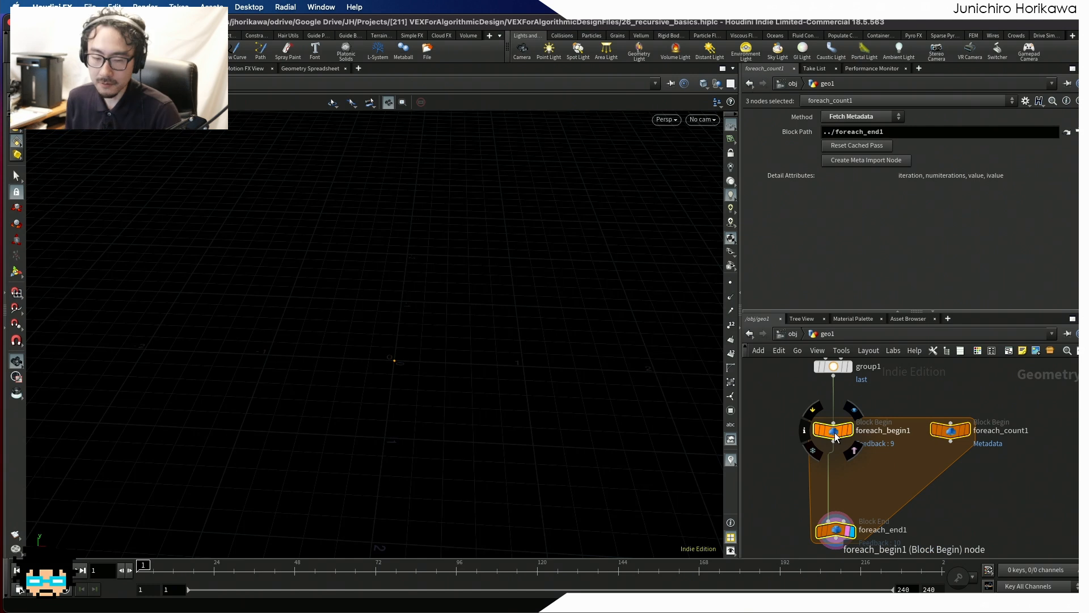
pyautogui.scroll(4, 861, 475)
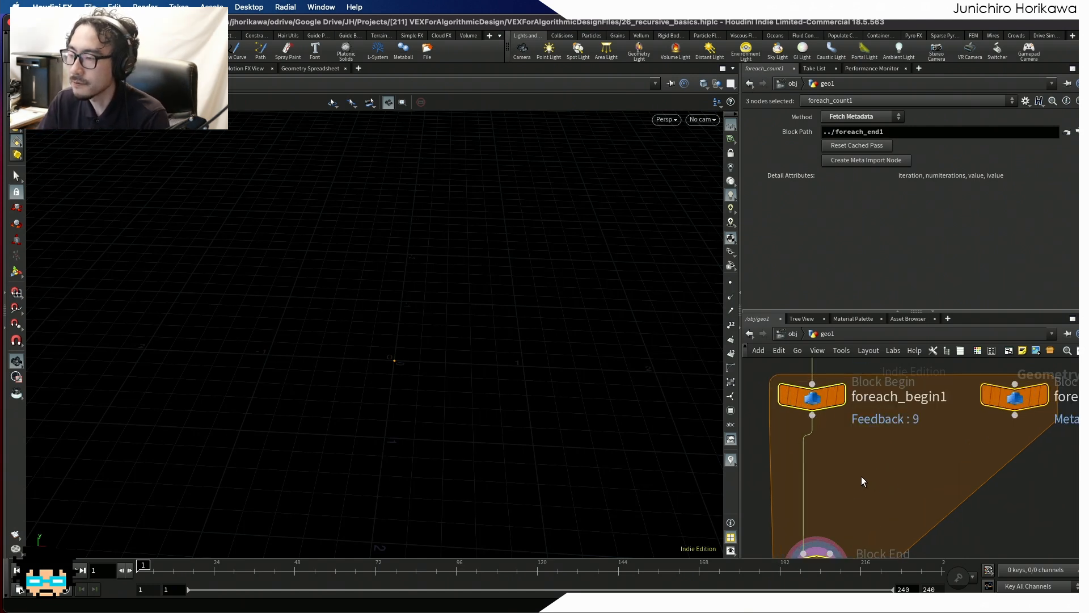
pyautogui.scroll(-4, 818, 409)
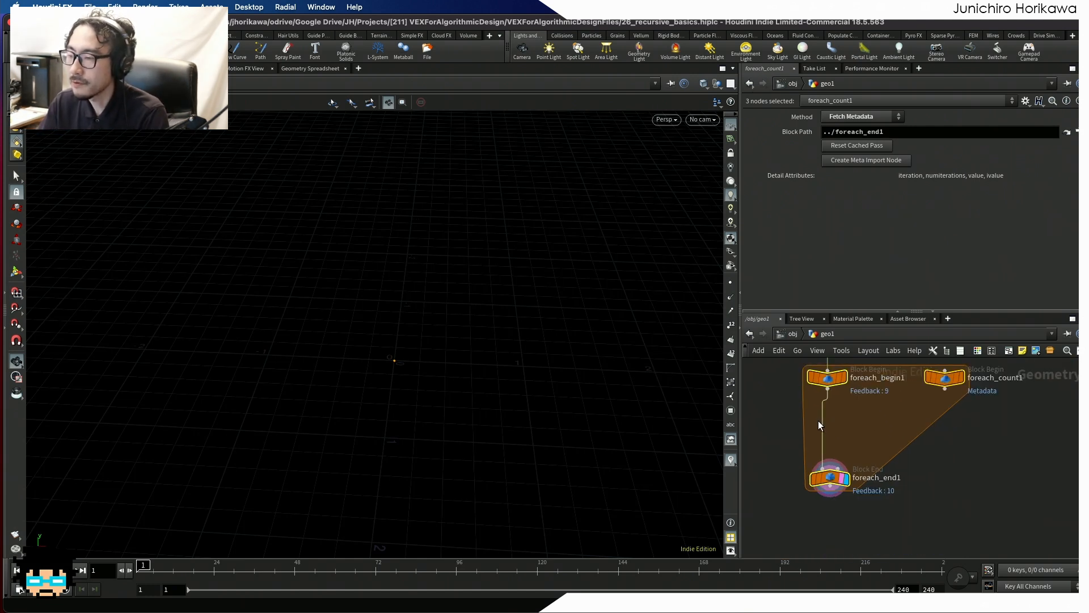
pyautogui.moveTo(830, 417); pyautogui.dragTo(820, 450, button='middle')
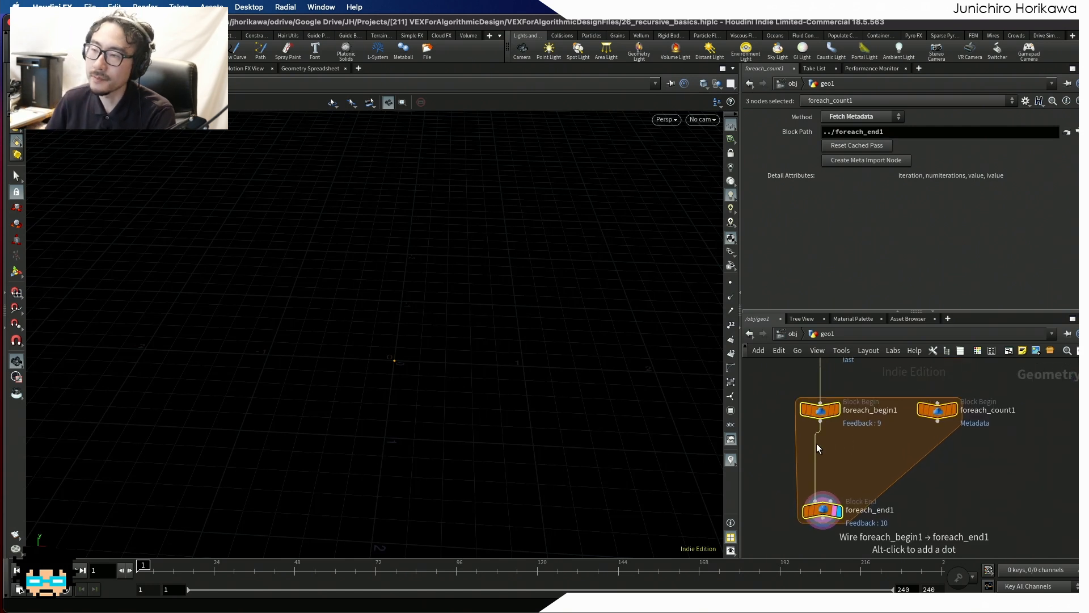
pyautogui.click(845, 451)
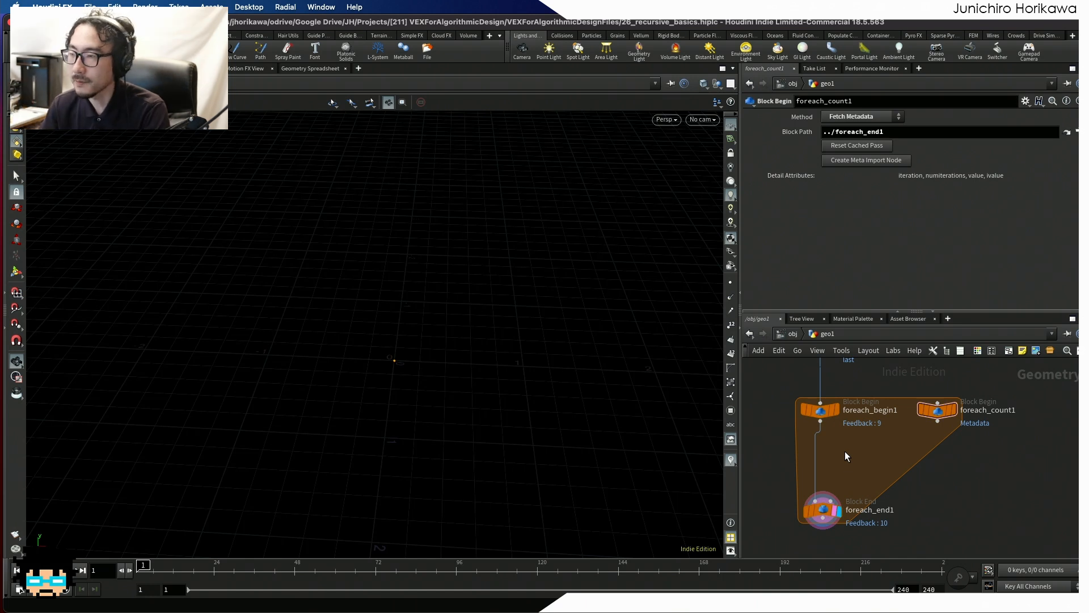
# - Add a Transform node inside the loop block and feed it from the output of foreach_begin1
pyautogui.scroll(-1, 851, 452)
pyautogui.scroll(2, 847, 457)
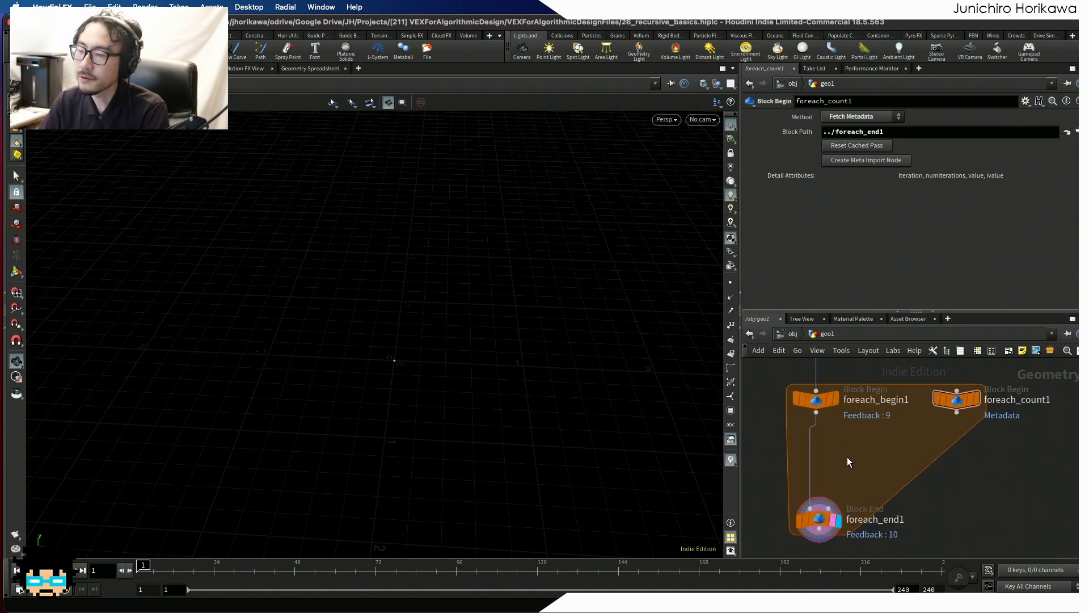
pyautogui.press('Tab')
pyautogui.write('trans')
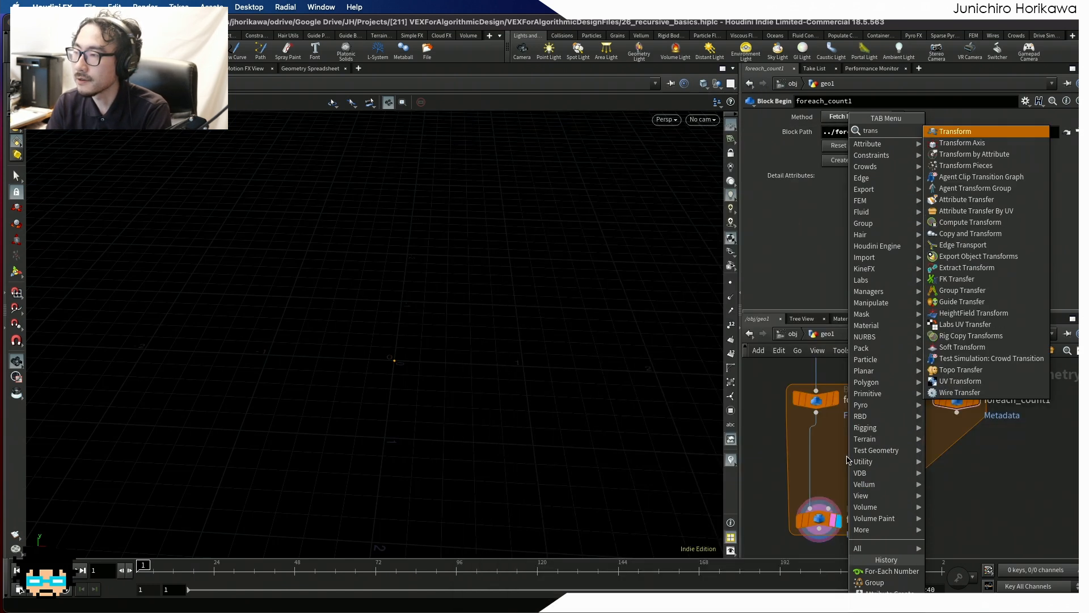
pyautogui.press('Return')
pyautogui.click(847, 454)
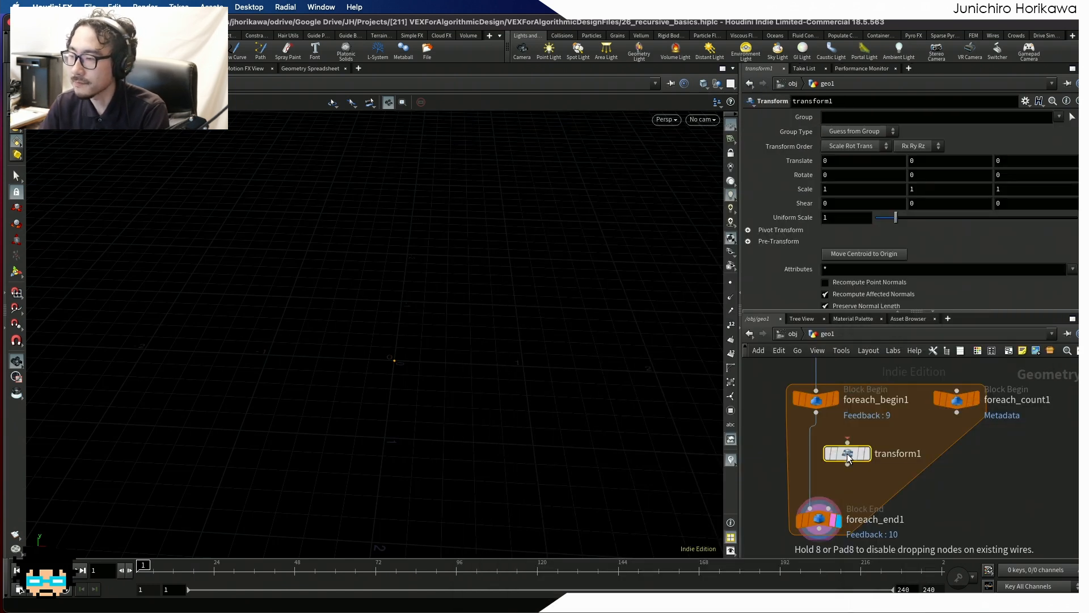
pyautogui.moveTo(816, 413); pyautogui.dragTo(848, 442)
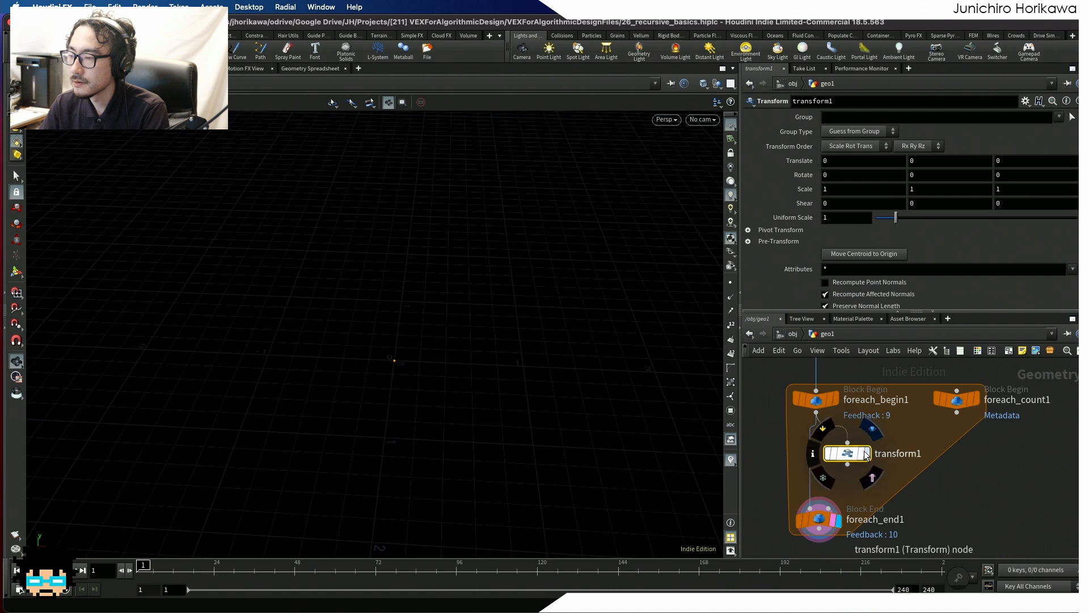
# - Display transform1 and move it aside, clear of the wire running from foreach_begin1 to foreach_end1
pyautogui.click(866, 454)
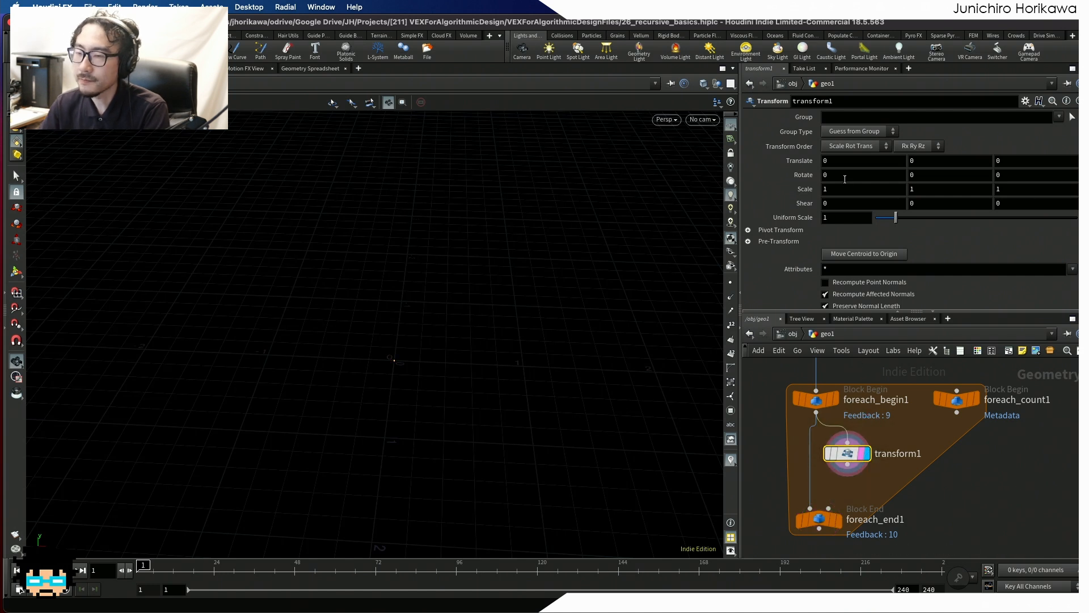
pyautogui.moveTo(845, 451); pyautogui.dragTo(851, 449)
pyautogui.moveTo(839, 485); pyautogui.dragTo(849, 451, button='middle')
pyautogui.moveTo(830, 482); pyautogui.dragTo(827, 512)
pyautogui.moveTo(863, 421); pyautogui.dragTo(885, 422)
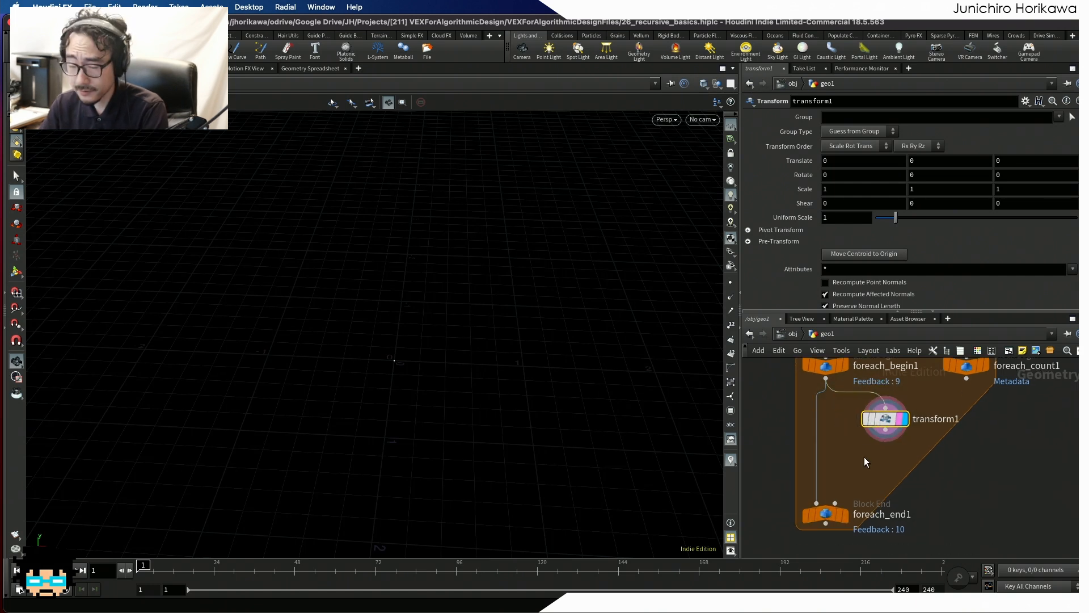
pyautogui.moveTo(874, 447); pyautogui.dragTo(857, 468, button='middle')
pyautogui.moveTo(908, 440); pyautogui.dragTo(900, 466, button='middle')
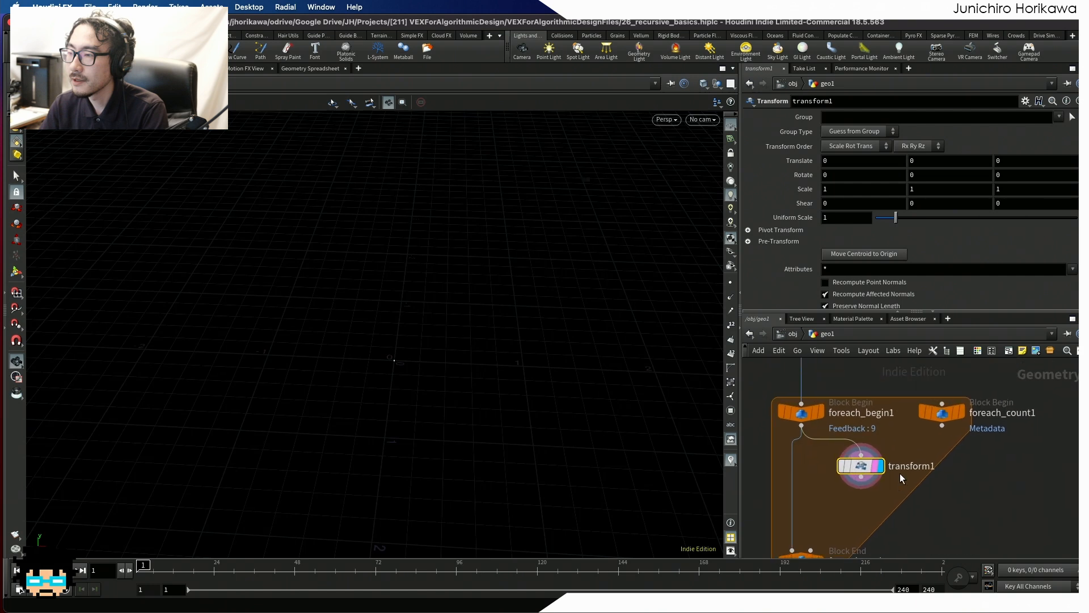